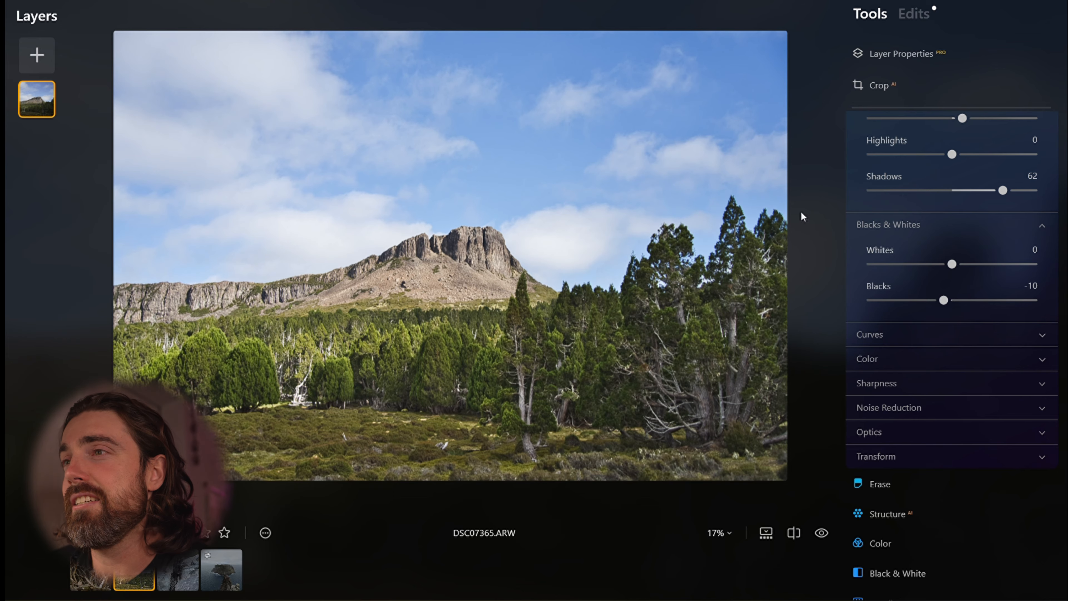
- Enhance the landscape photo with Sky Enhancer at 31 and Accent at 0
scroll(832, 299, up, 2)
scroll(675, 294, down, 2)
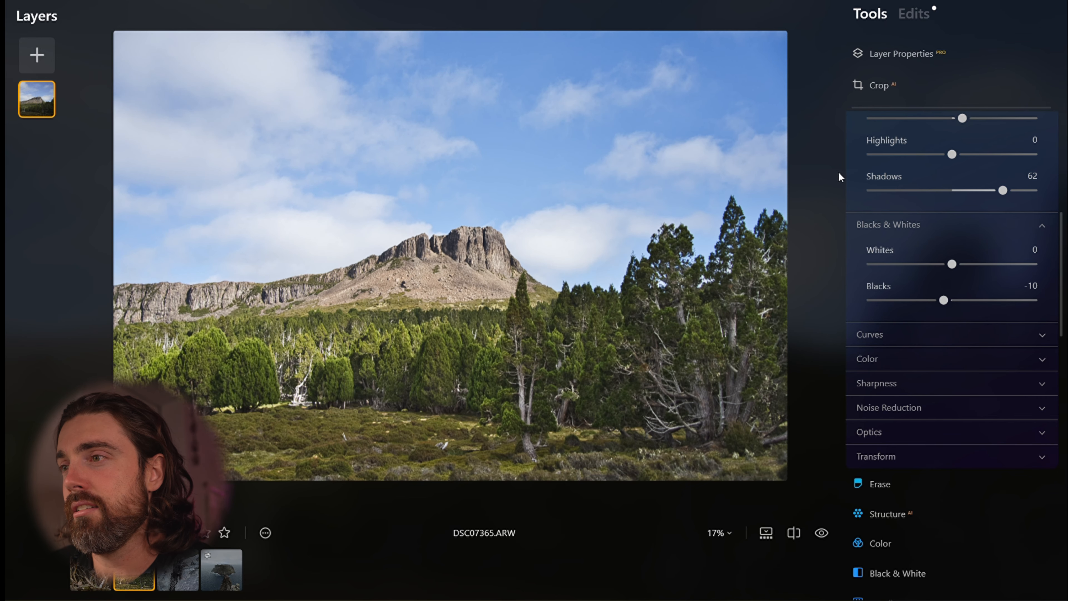
scroll(961, 241, up, 10)
click(944, 356)
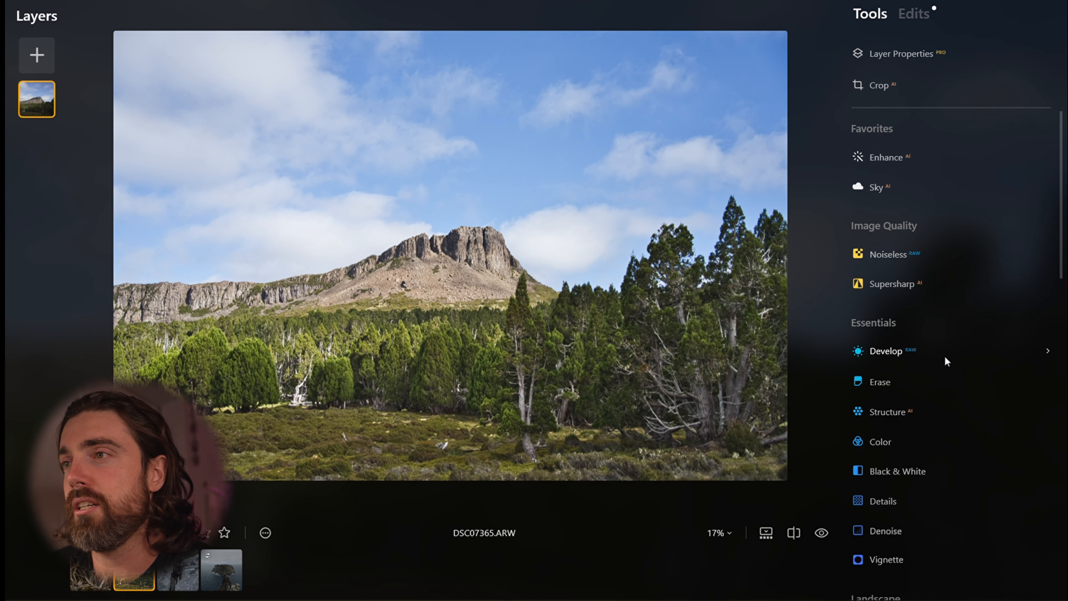
click(887, 157)
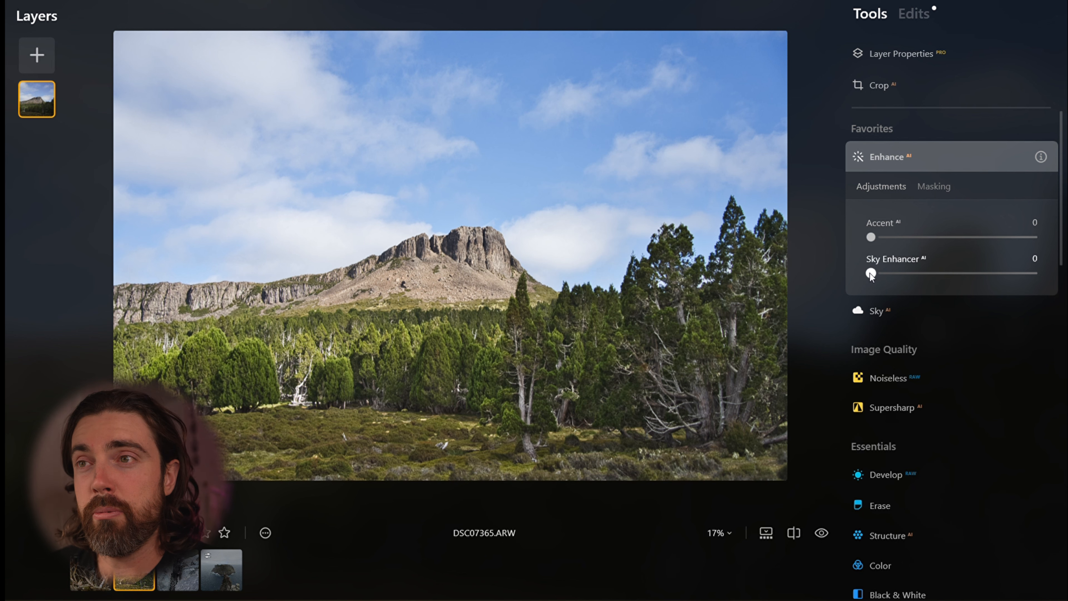
drag(870, 273, 938, 278)
drag(871, 237, 974, 274)
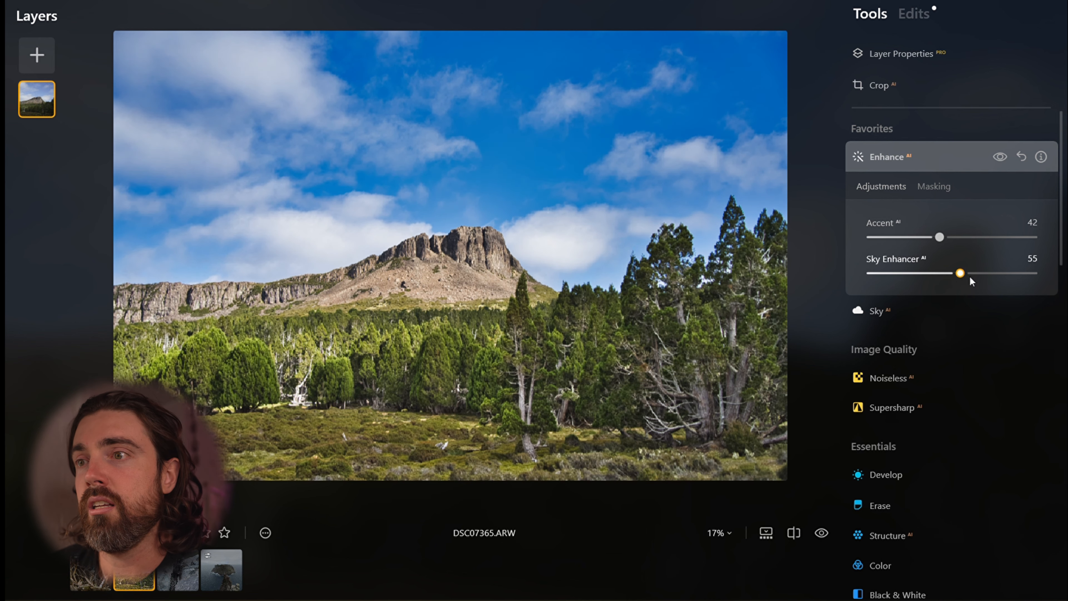
drag(940, 237, 910, 239)
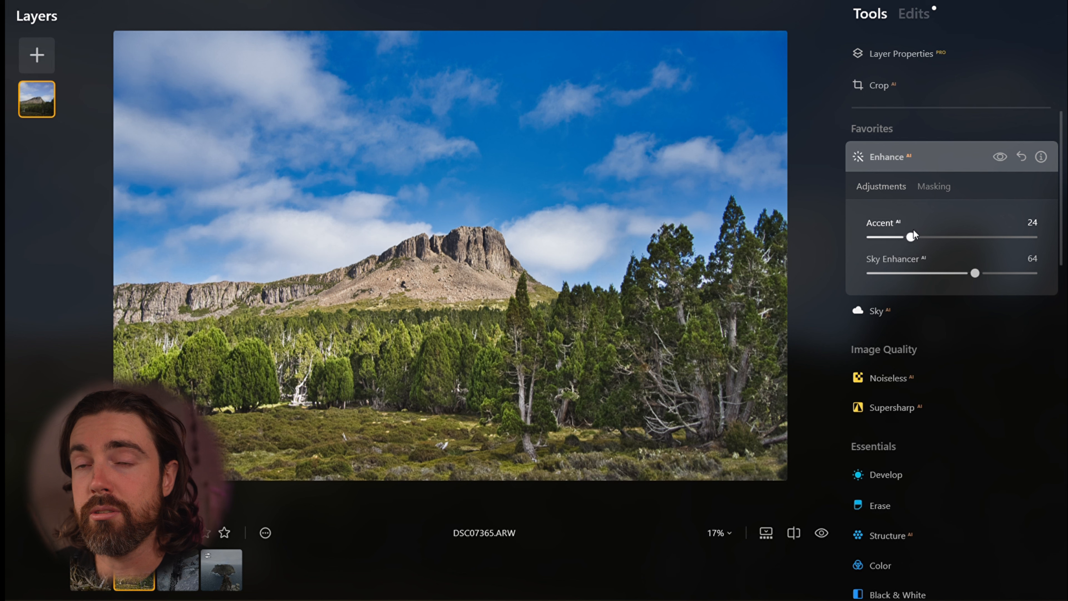
drag(914, 230, 869, 239)
drag(975, 278, 923, 279)
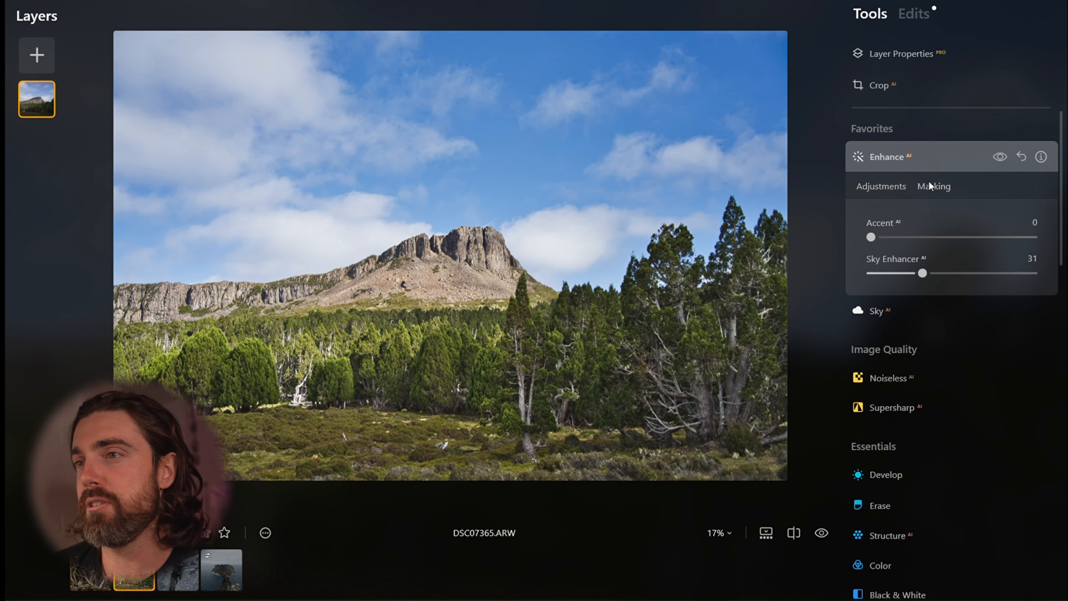
click(943, 159)
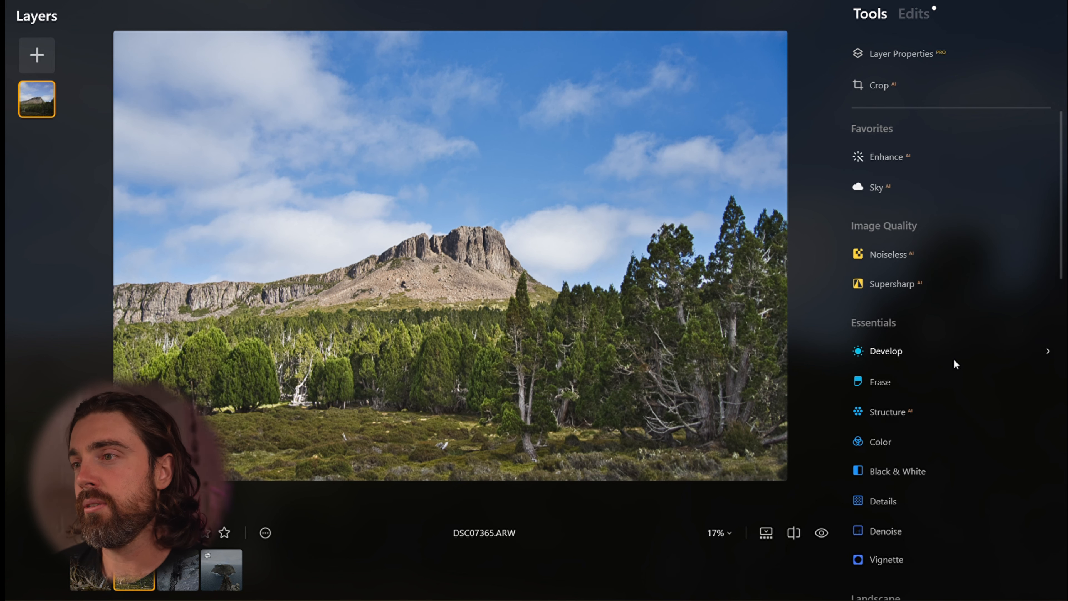
- Apply the Twilight Enhancer to the photo with Amount at 20 and Exposure at -29
scroll(955, 364, down, 10)
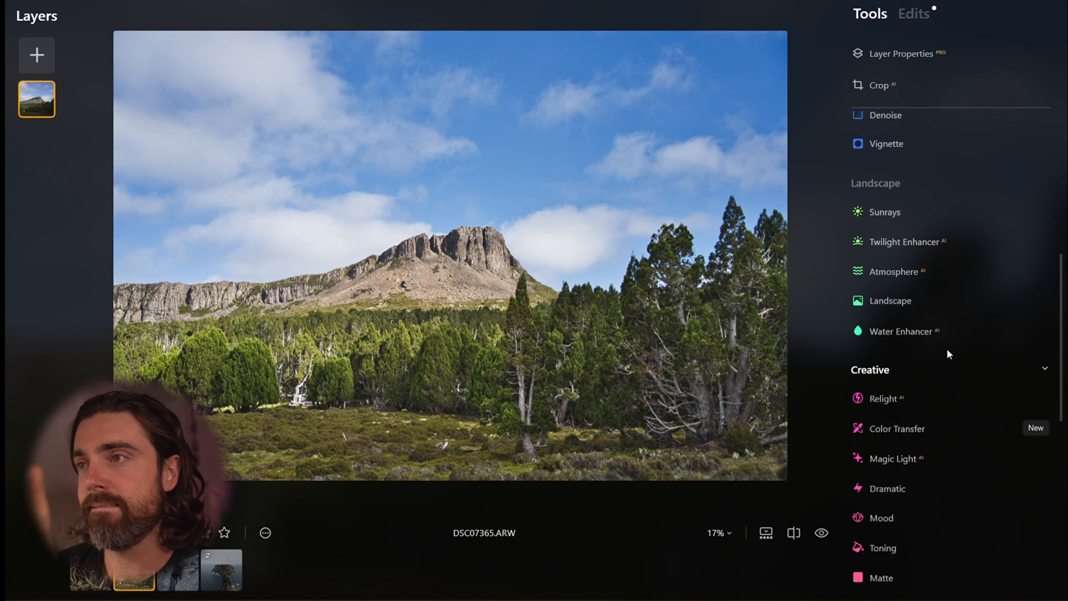
click(909, 249)
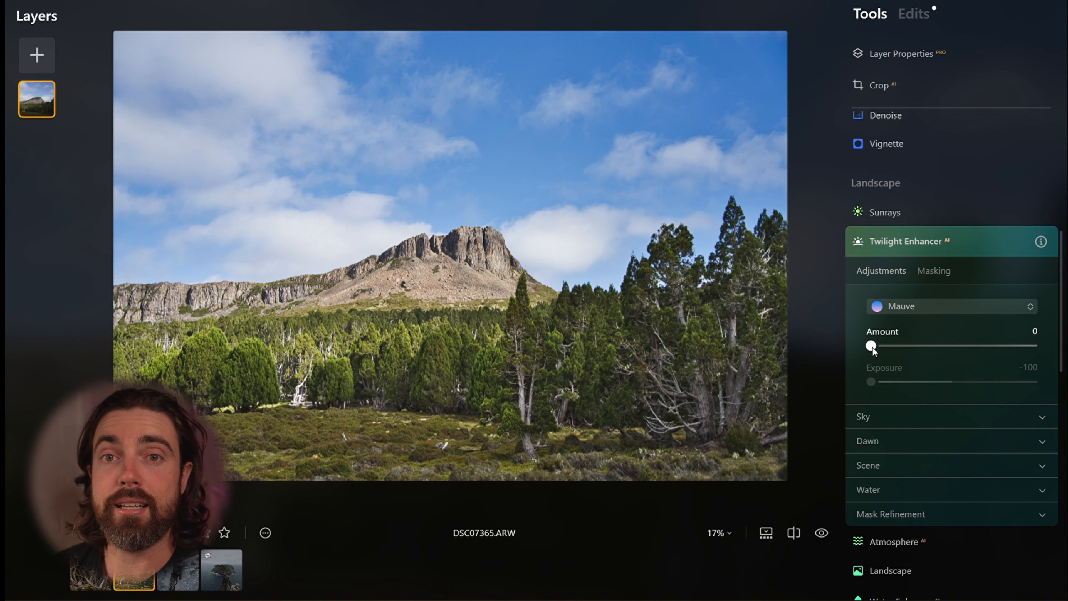
drag(871, 345, 1008, 352)
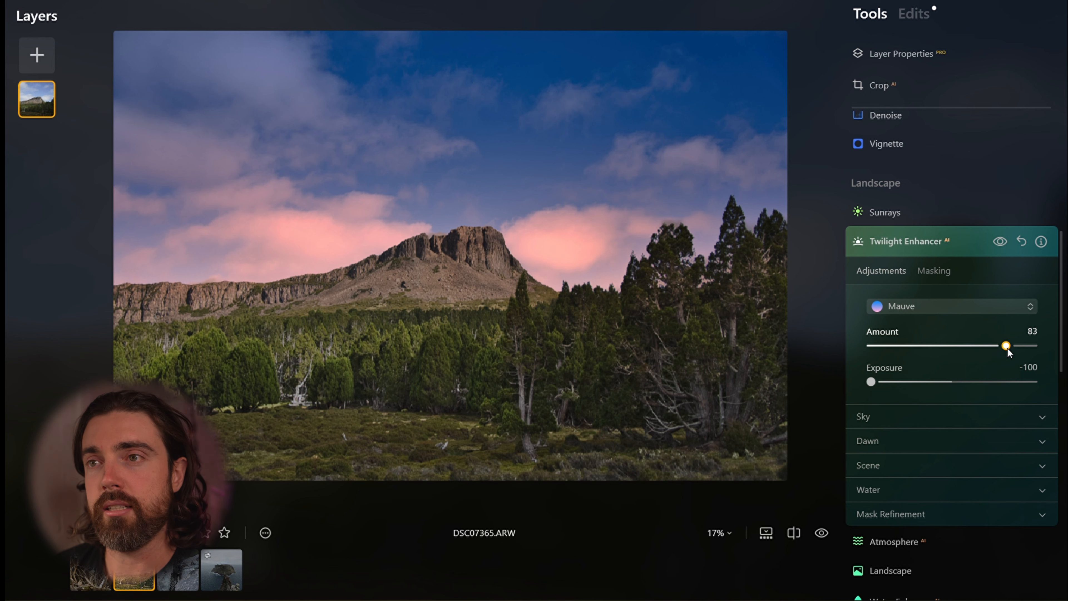
drag(989, 348, 966, 348)
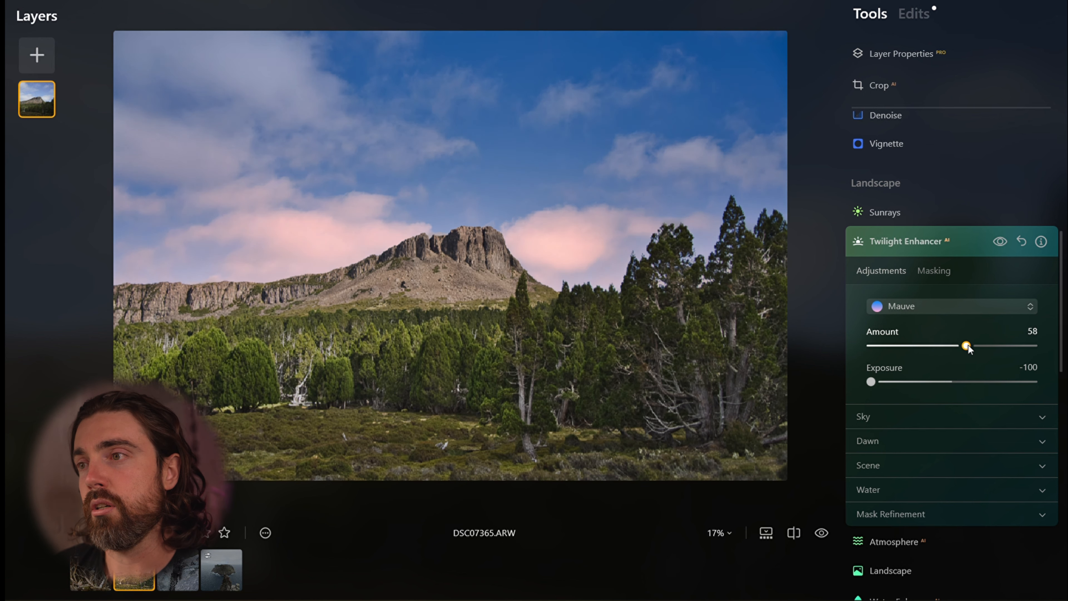
drag(866, 382, 927, 382)
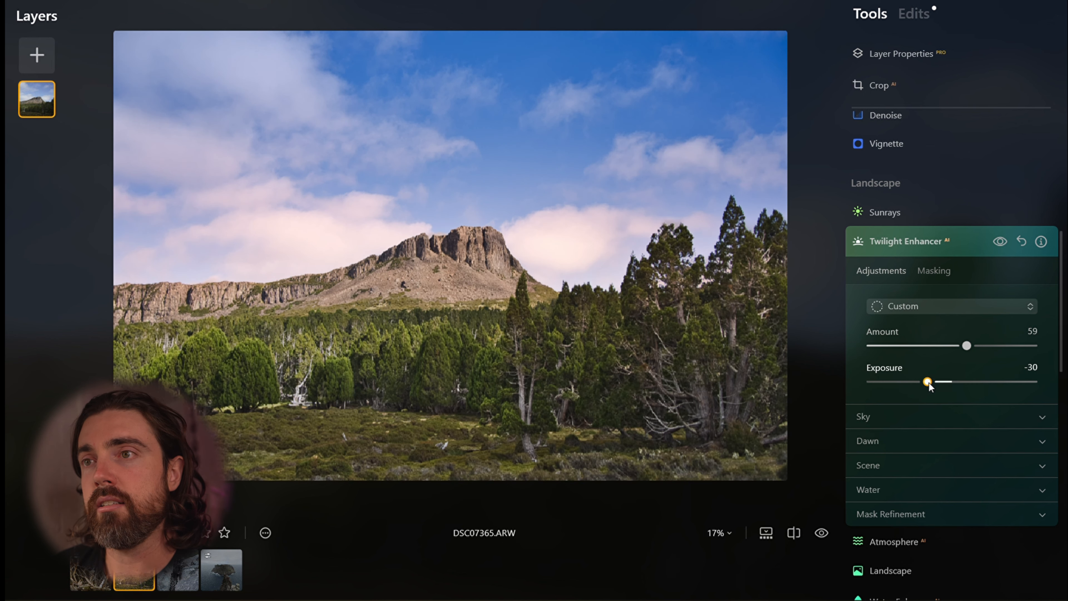
drag(967, 346, 904, 355)
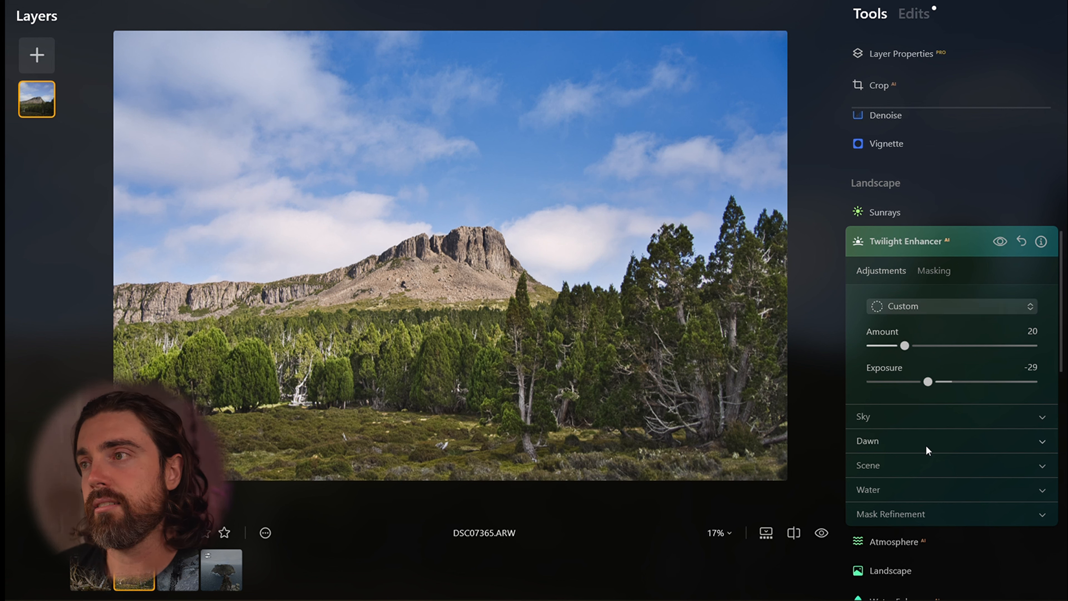
- Compare the photo with and without the Twilight Enhancer effect
click(1001, 242)
click(1001, 242)
click(1001, 242)
click(1001, 243)
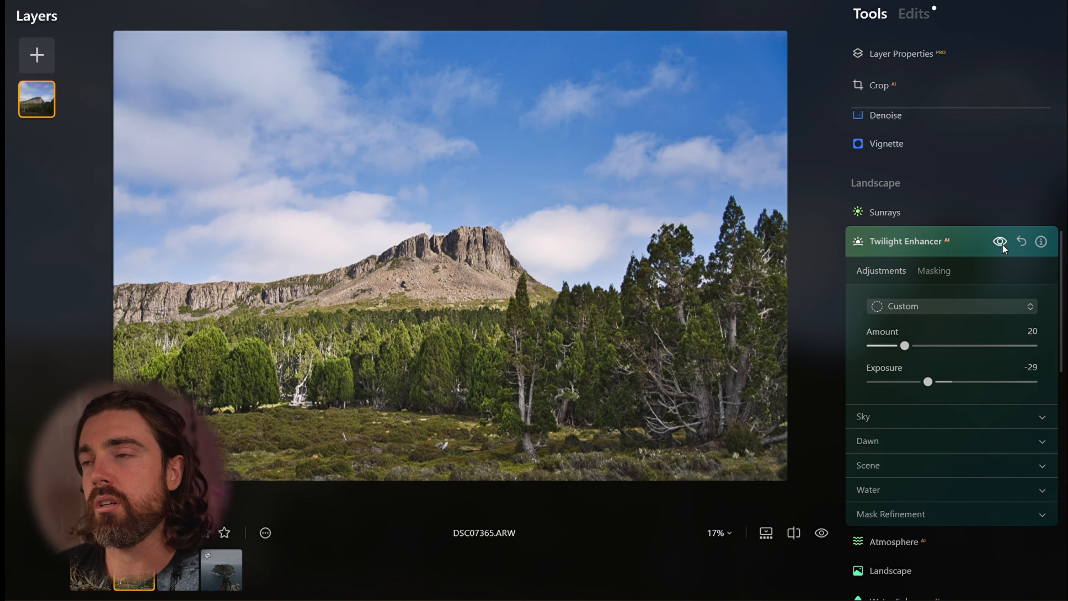
click(967, 241)
- Crop the photo slightly tighter to a 16:10 frame, trimming mainly the sky and side edges, and apply it
scroll(982, 248, up, 2)
scroll(982, 257, up, 4)
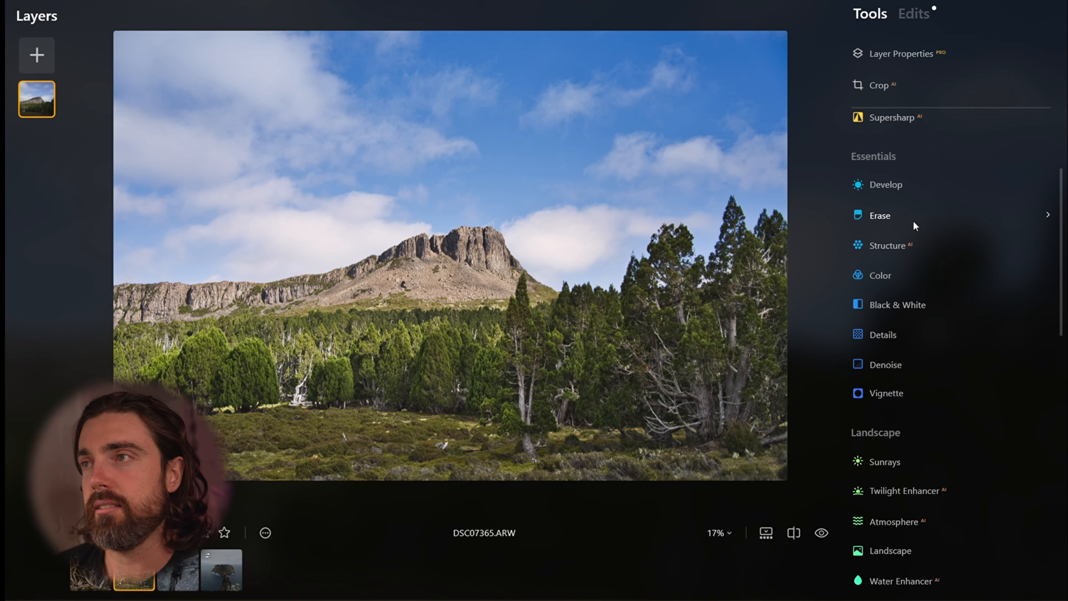
scroll(922, 291, down, 6)
scroll(921, 291, up, 10)
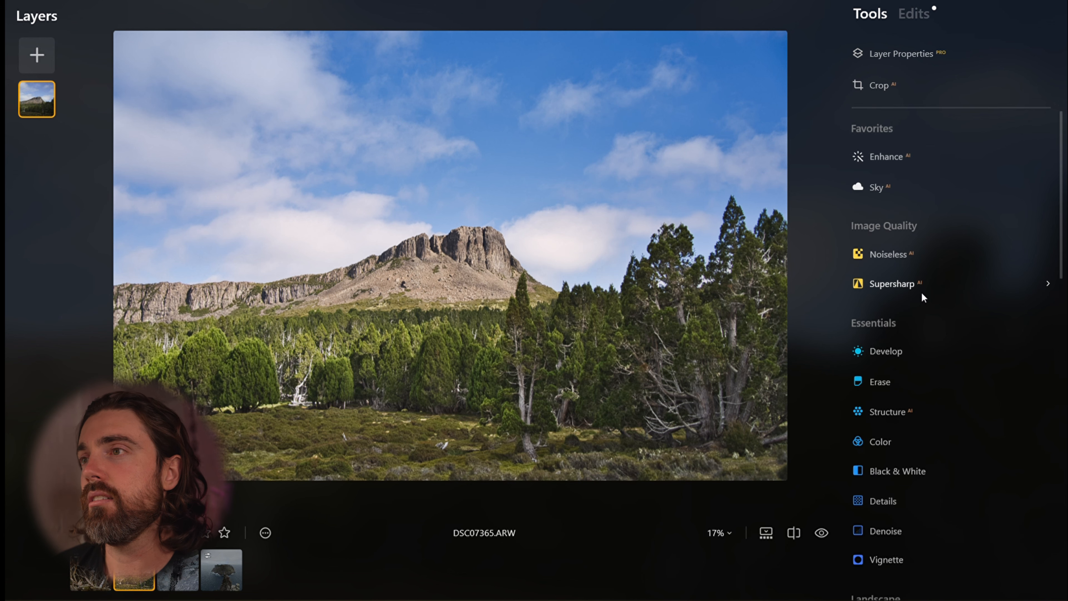
click(905, 87)
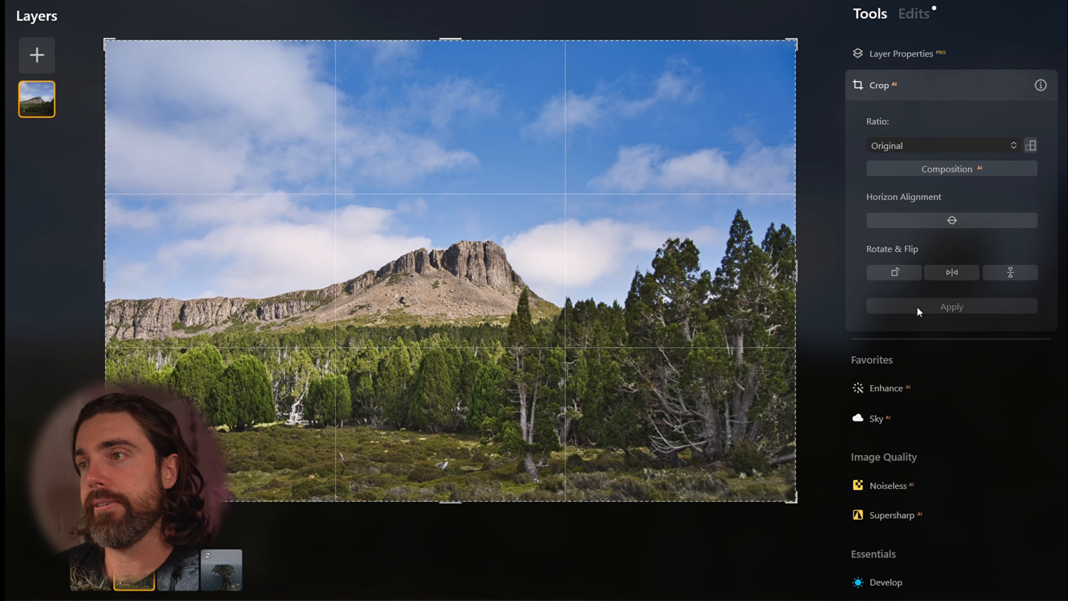
drag(803, 62, 769, 73)
drag(650, 196, 639, 196)
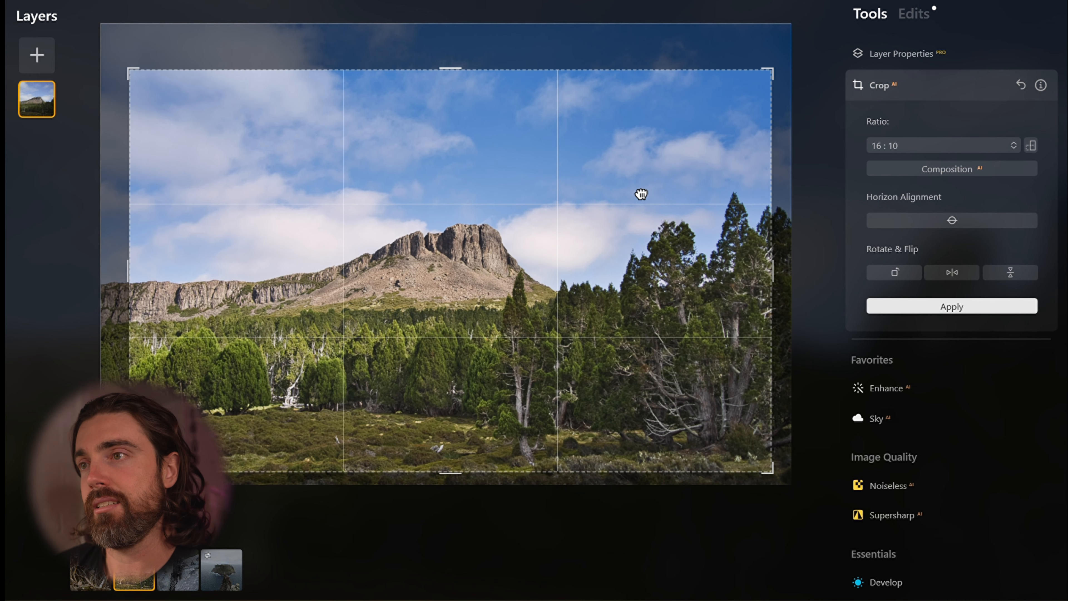
drag(641, 193, 641, 195)
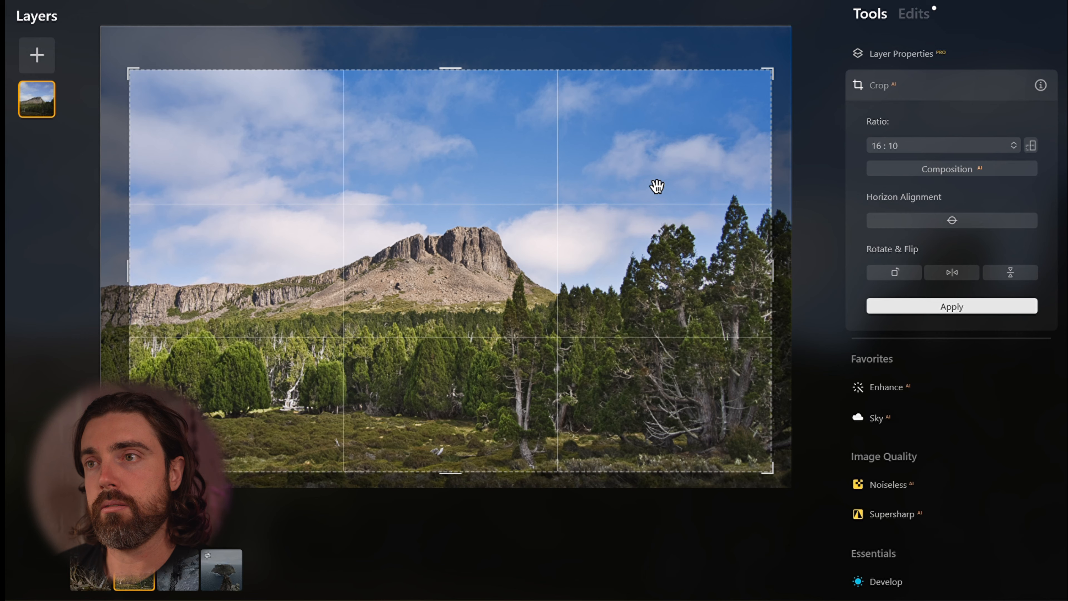
key(Return)
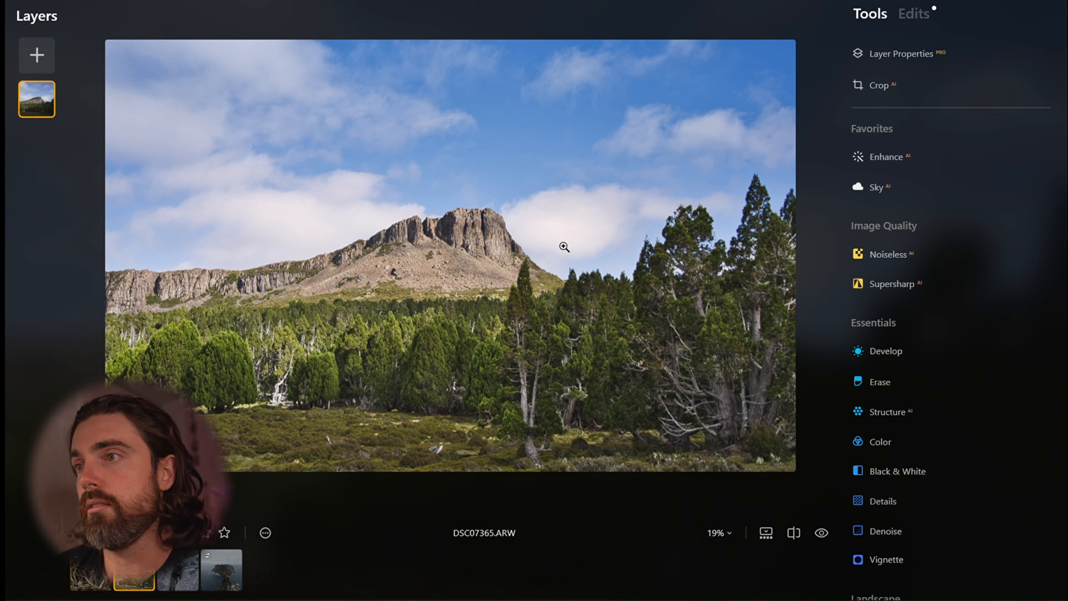
- Mask a new Develop adjustment with a tilted linear gradient covering the forest and foreground below the mountain
click(925, 352)
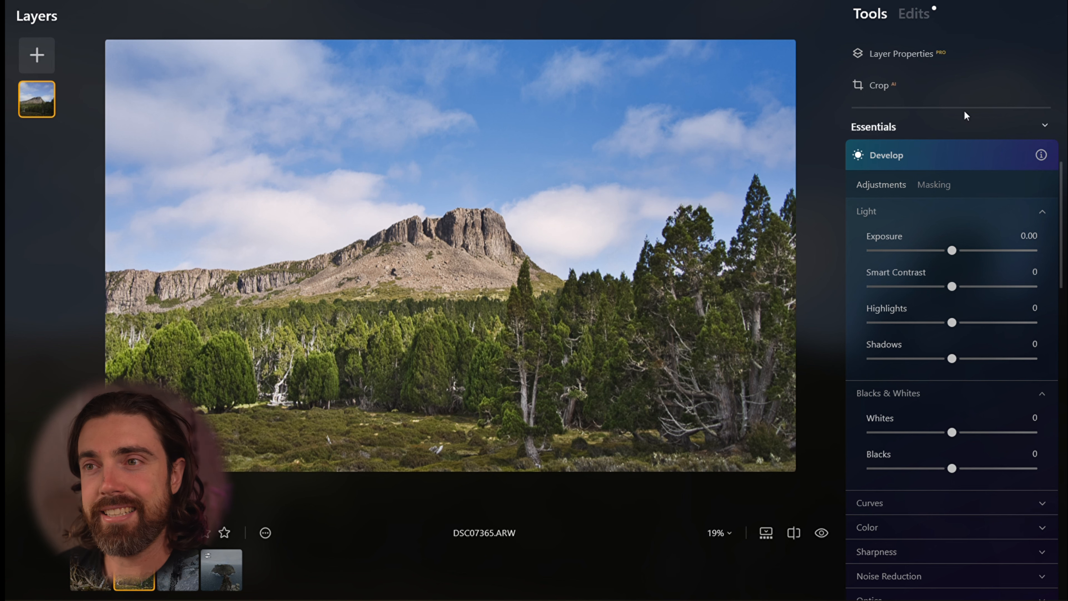
click(942, 186)
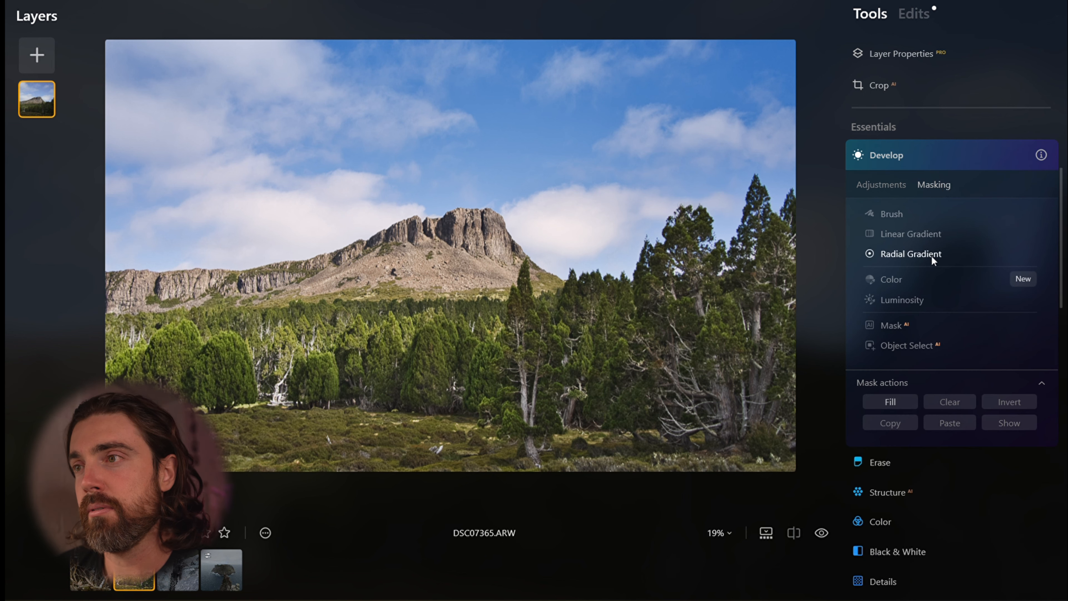
click(913, 234)
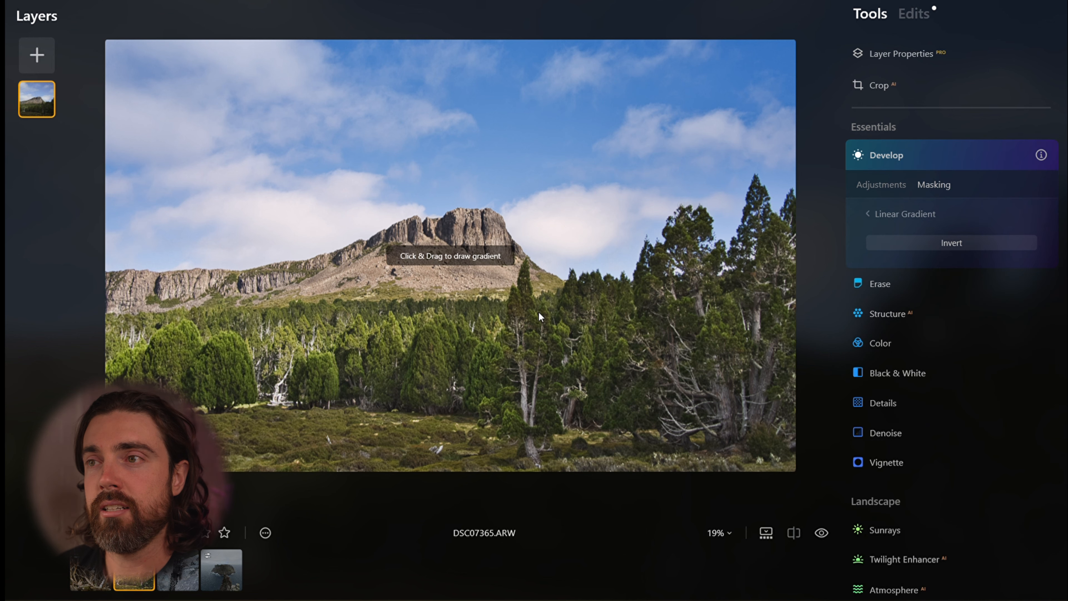
mouse_move(506, 396)
mouse_down()
mouse_move(489, 413)
mouse_move(483, 332)
mouse_move(467, 298)
mouse_up()
drag(479, 367, 477, 312)
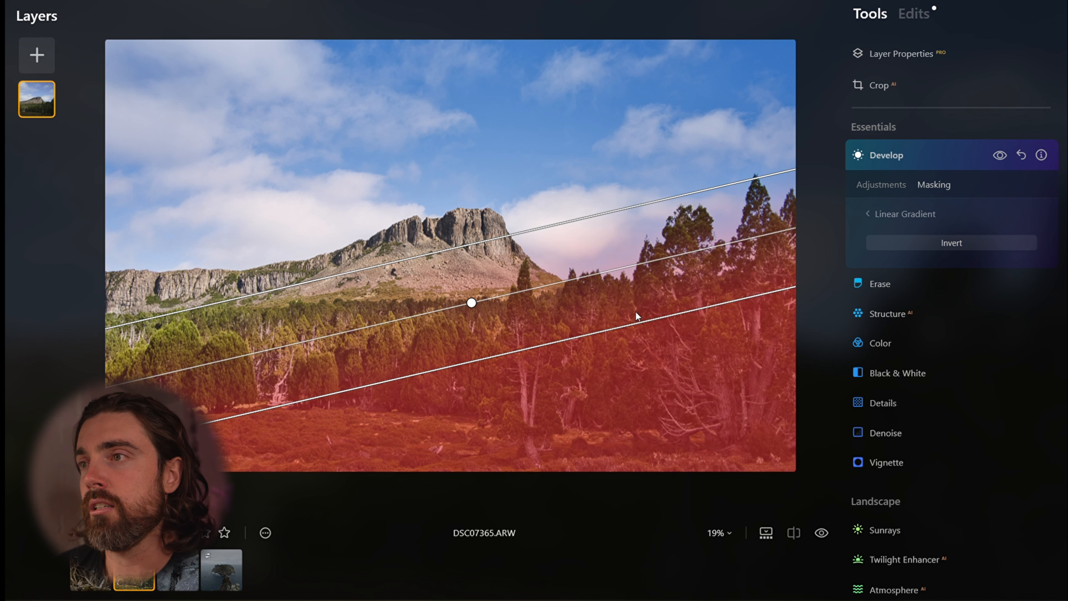
- Darken the masked foreground with Shadows at -38, Exposure at -0.48 and Smart Contrast at 14
click(882, 186)
drag(954, 358, 923, 359)
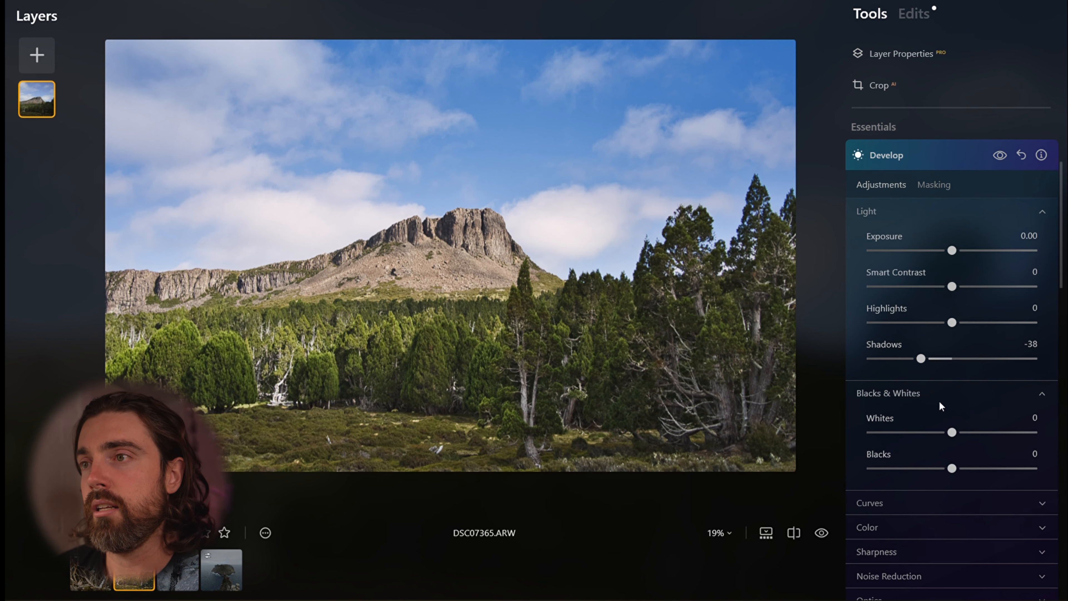
drag(953, 252, 948, 256)
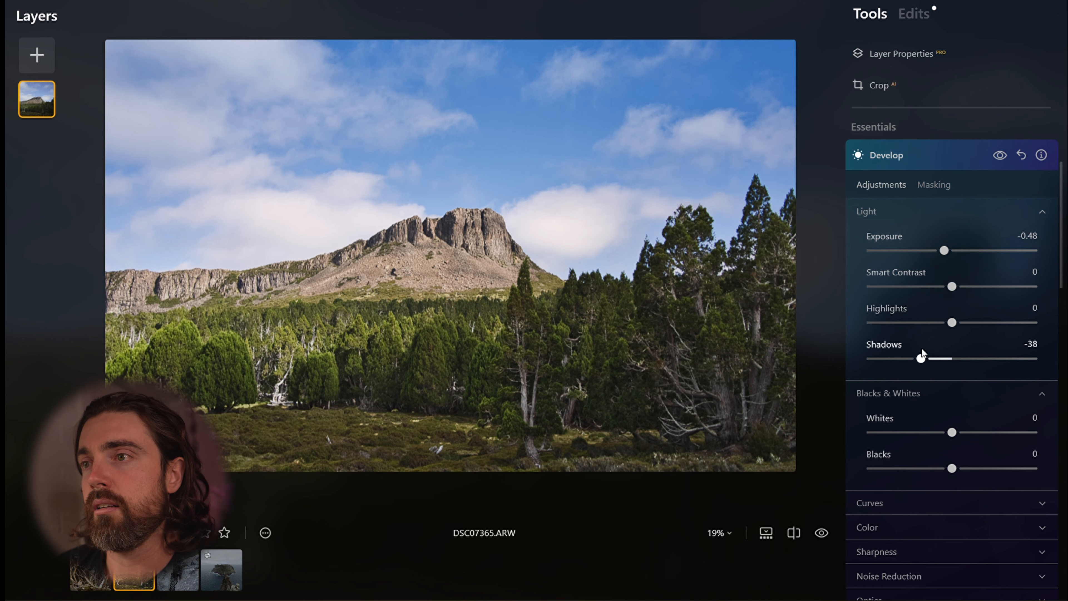
mouse_move(968, 291)
mouse_down()
mouse_move(982, 289)
mouse_move(963, 289)
mouse_up()
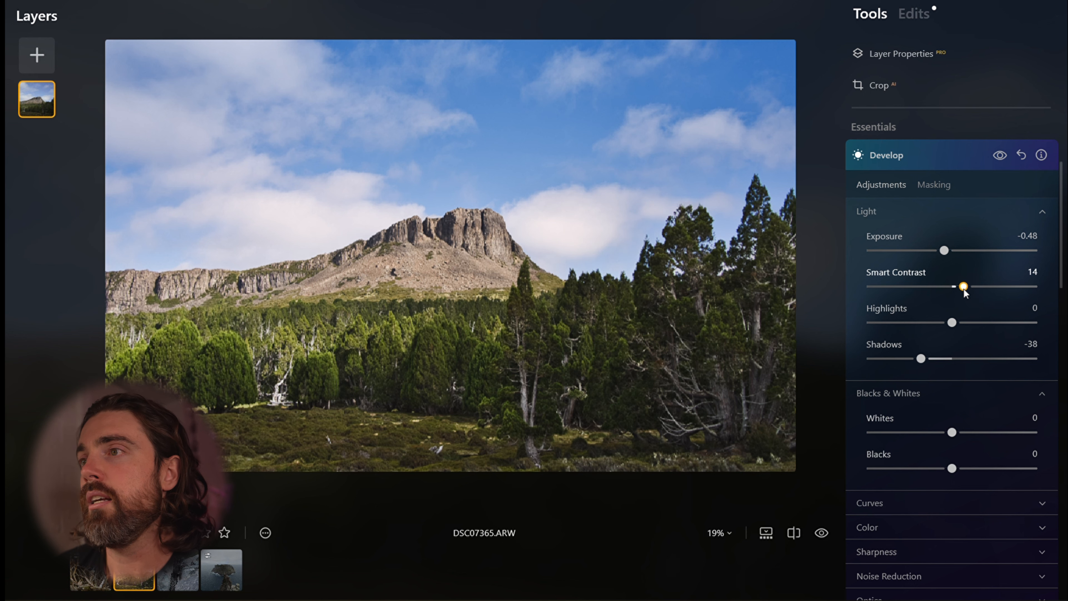
- Compare the photo with and without the masked Develop adjustment
click(1002, 155)
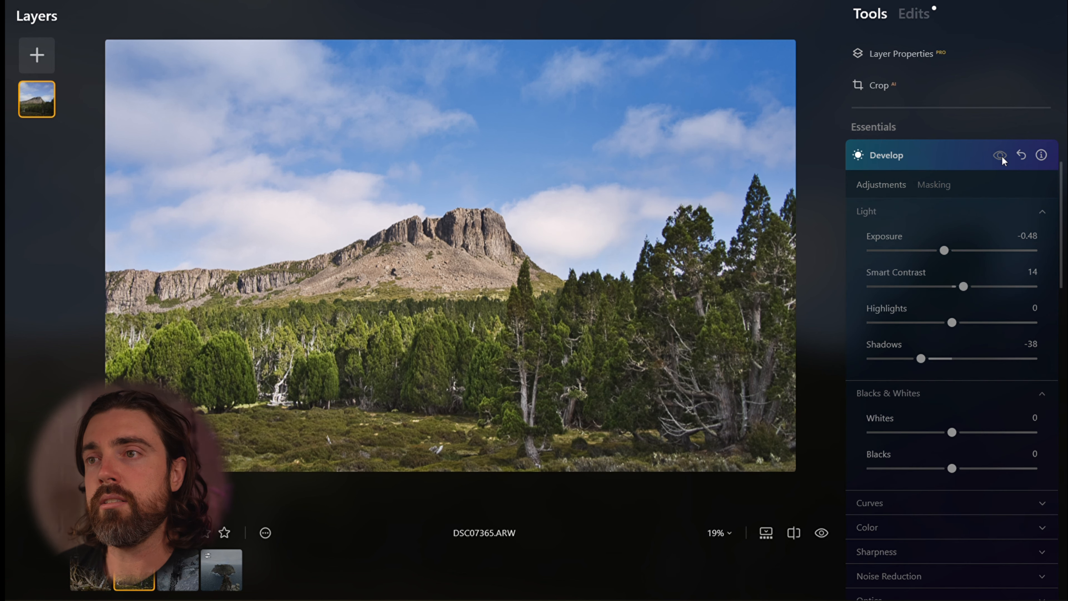
click(1001, 156)
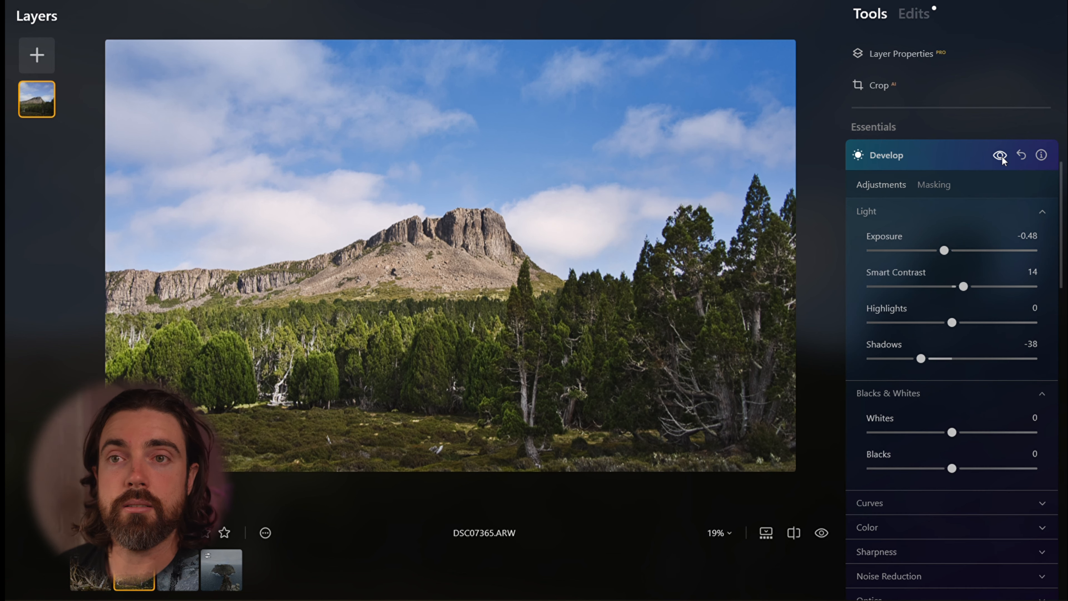
click(1002, 156)
click(1002, 155)
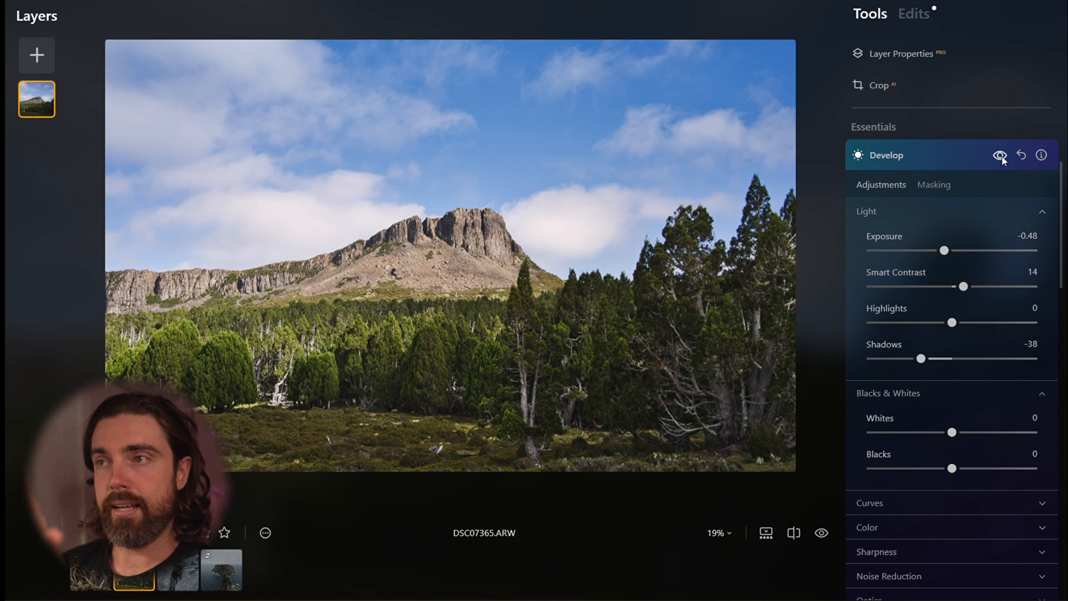
click(1001, 156)
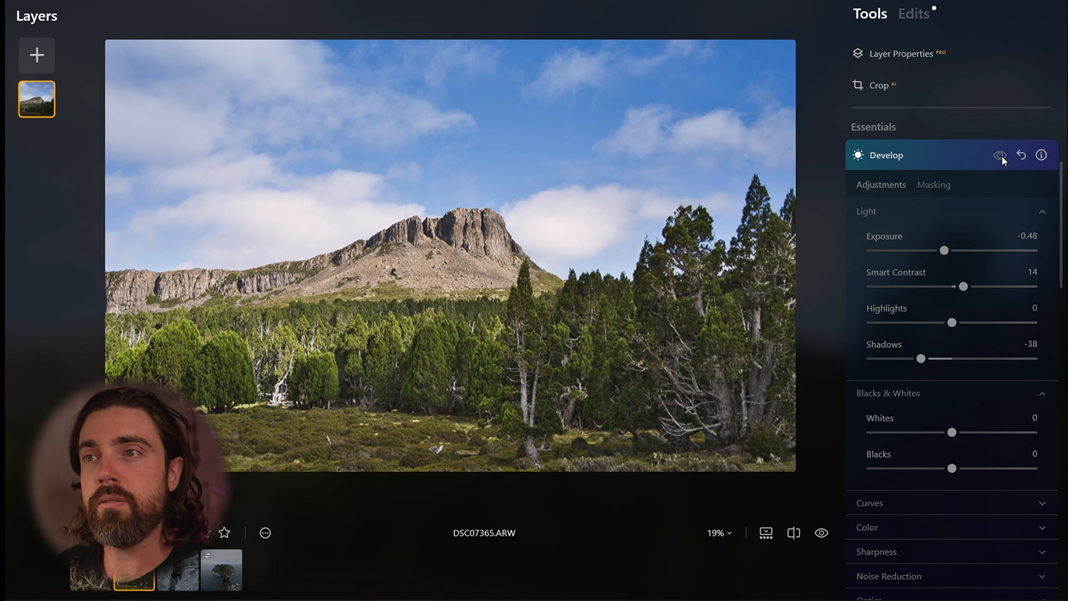
click(1001, 155)
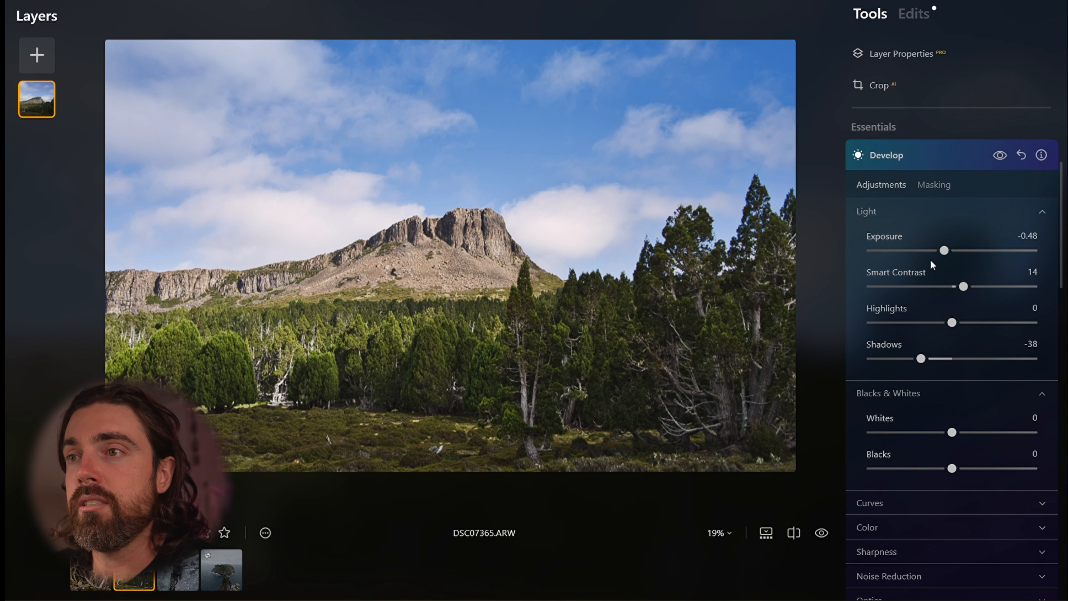
- Lower the masked Exposure to -5.00 to reveal the gradient's reach, and undo the change
drag(944, 251, 864, 257)
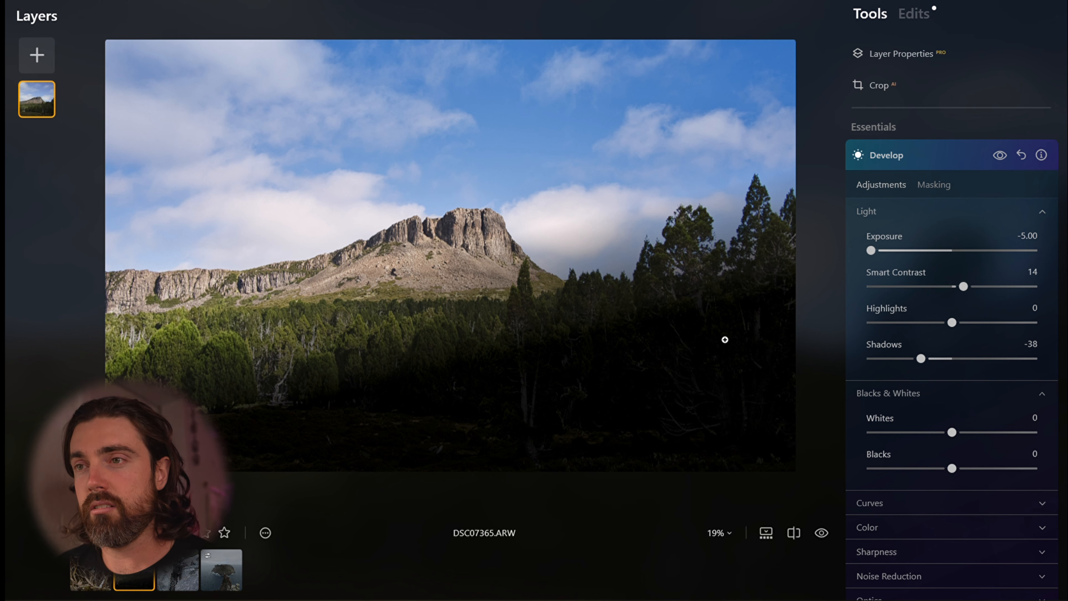
key(ctrl+z)
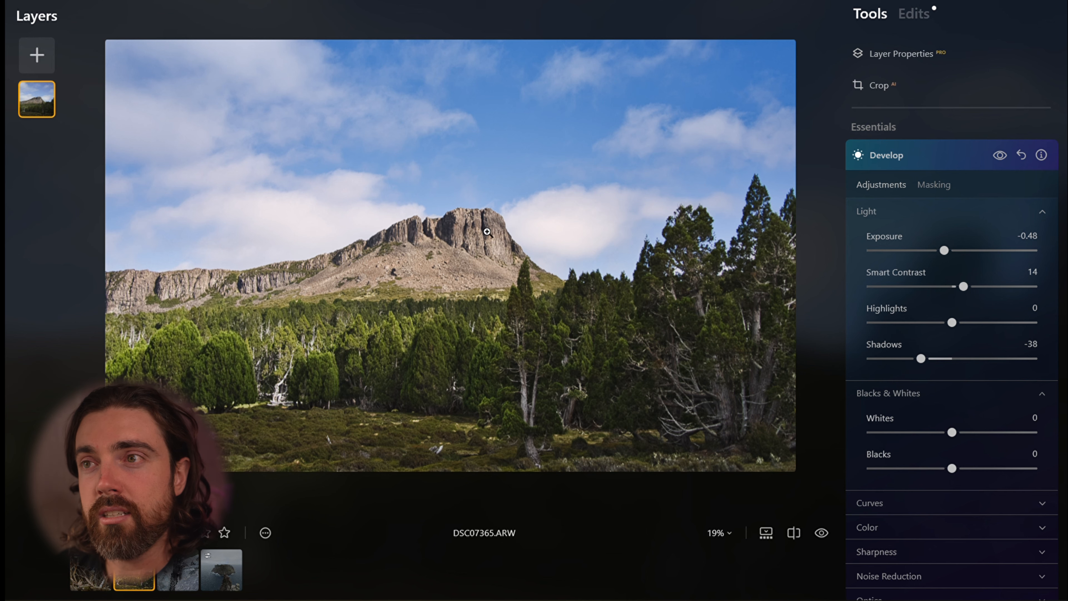
click(325, 241)
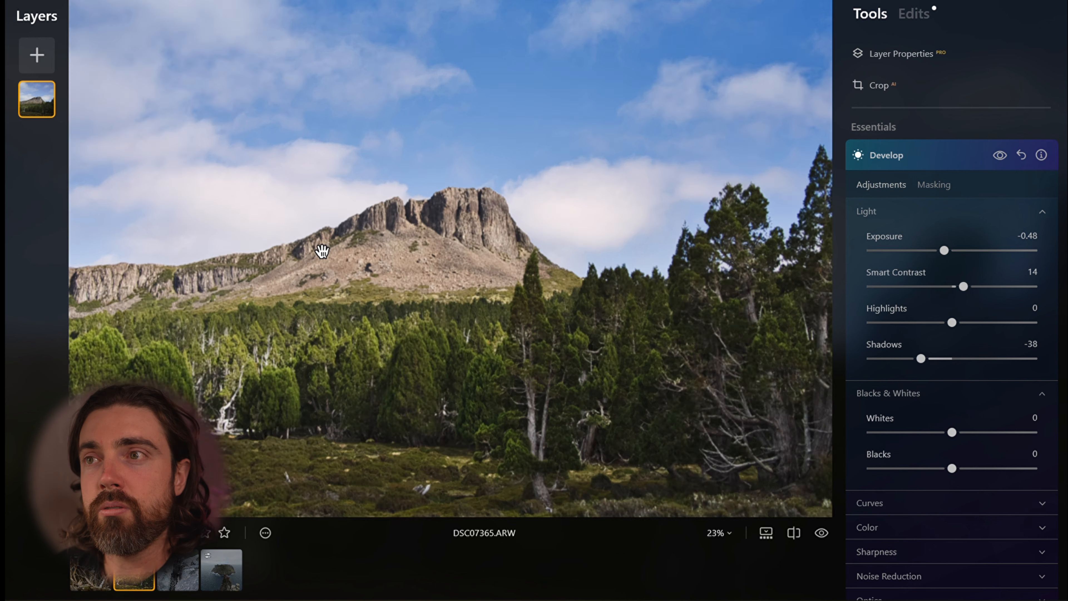
drag(370, 230, 537, 224)
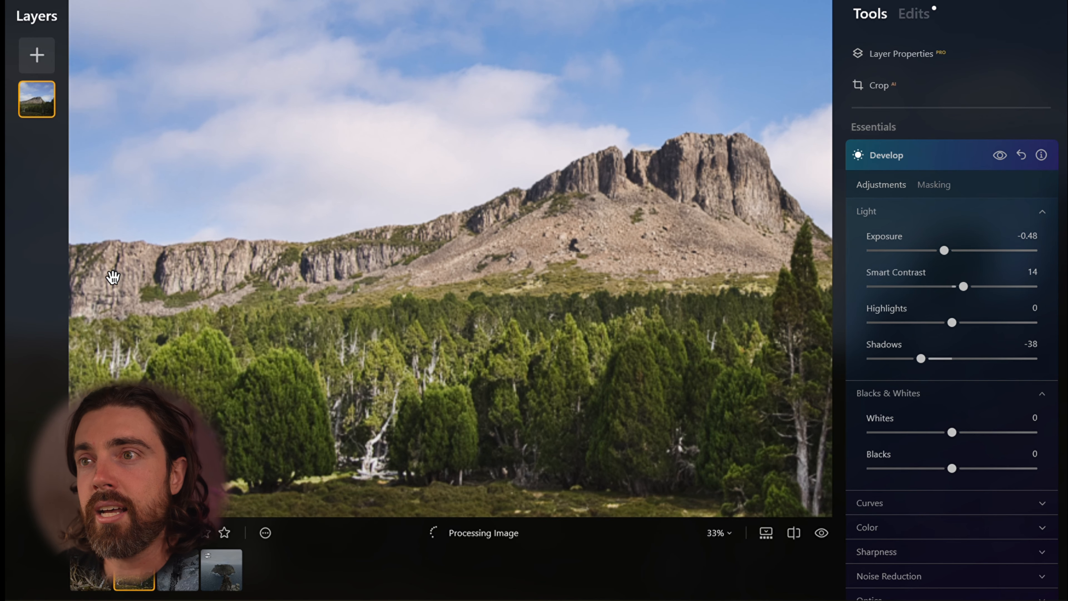
scroll(395, 273, down, 2)
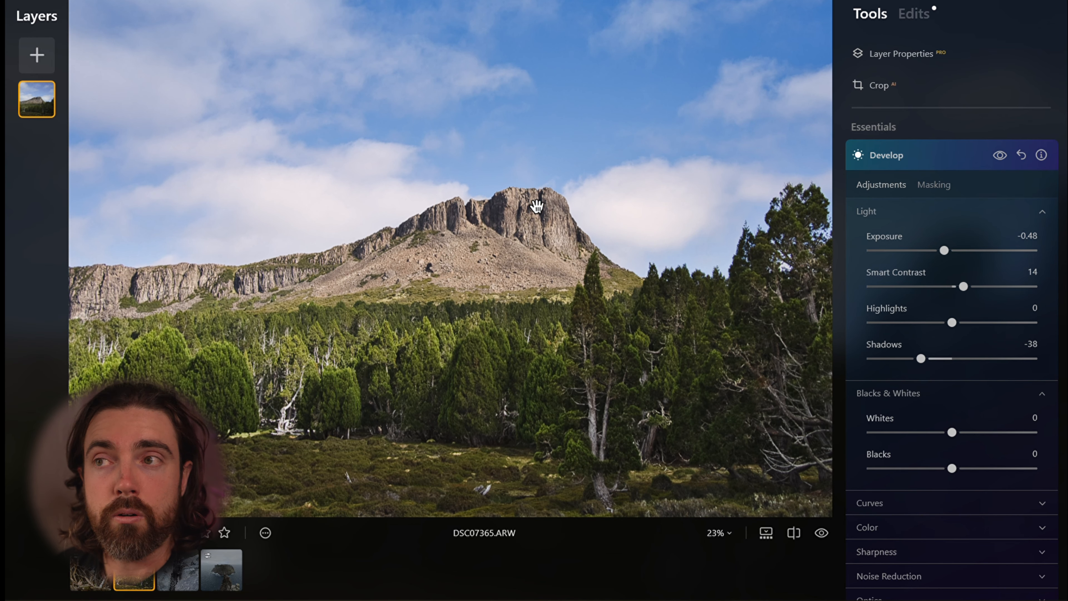
drag(548, 296, 509, 283)
scroll(509, 283, down, 1)
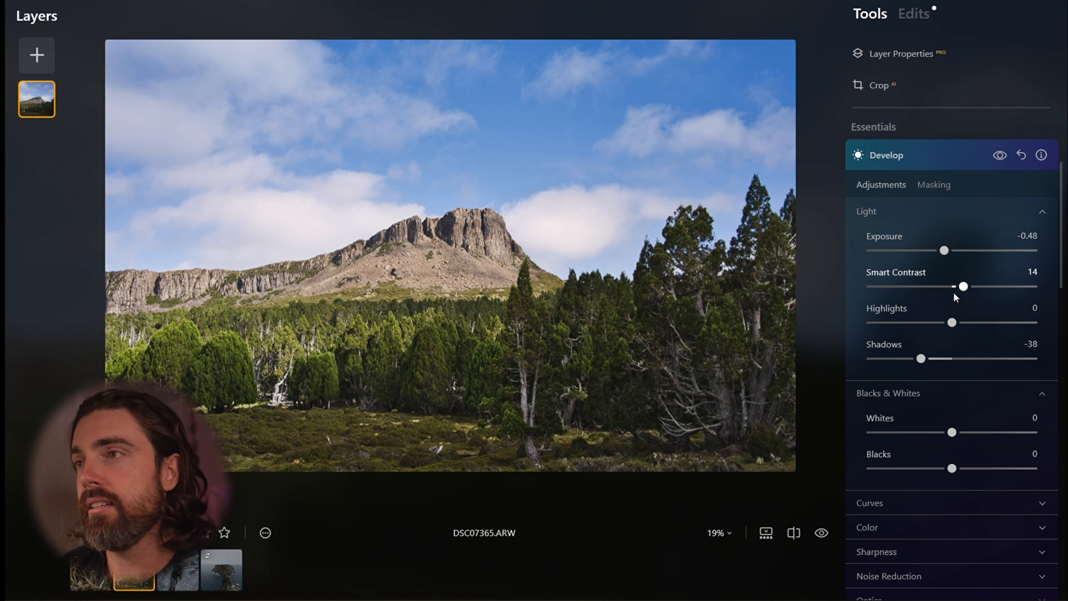
- Close the masked Develop adjustment and darken the photo's edges with a Vignette at Amount -8
scroll(959, 441, down, 4)
scroll(928, 173, up, 4)
click(939, 165)
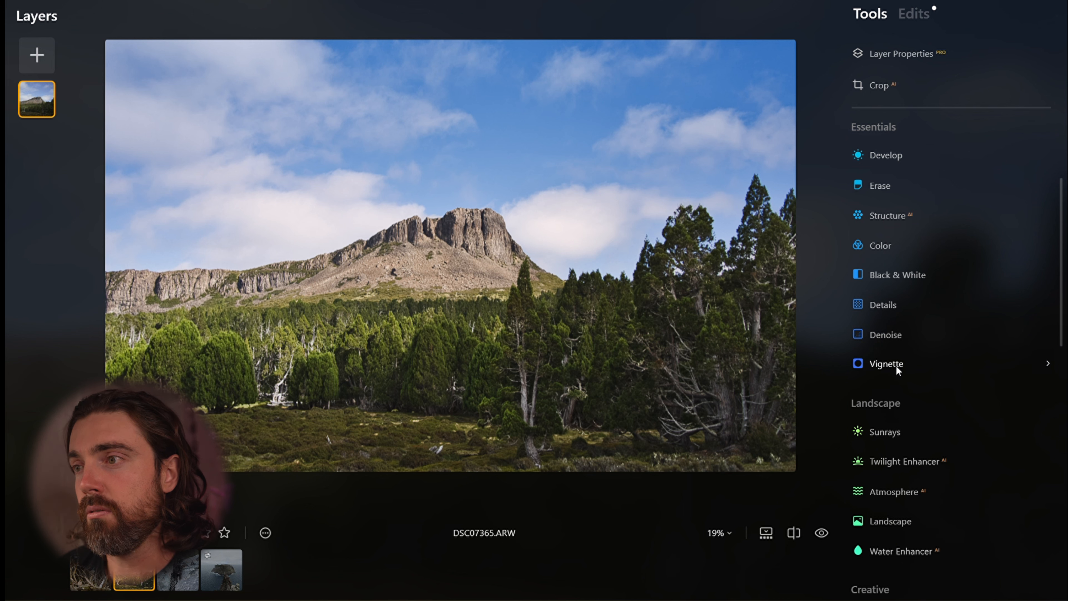
click(896, 364)
drag(952, 445, 945, 446)
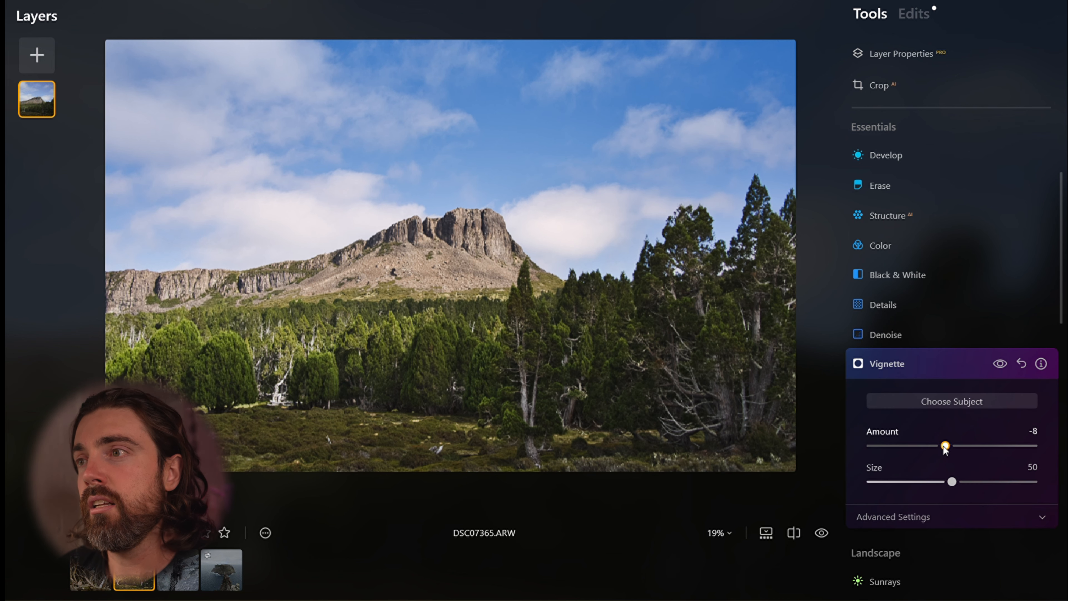
click(973, 358)
- Look over the colour controls of a new Develop adjustment, including white balance, saturation and vibrance
click(900, 156)
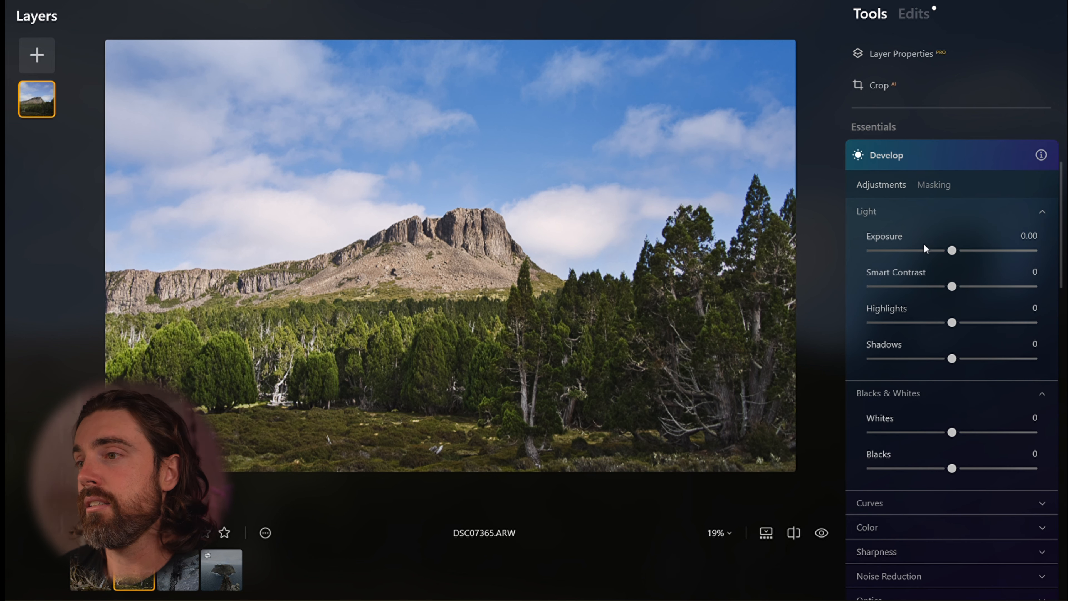
scroll(920, 265, down, 5)
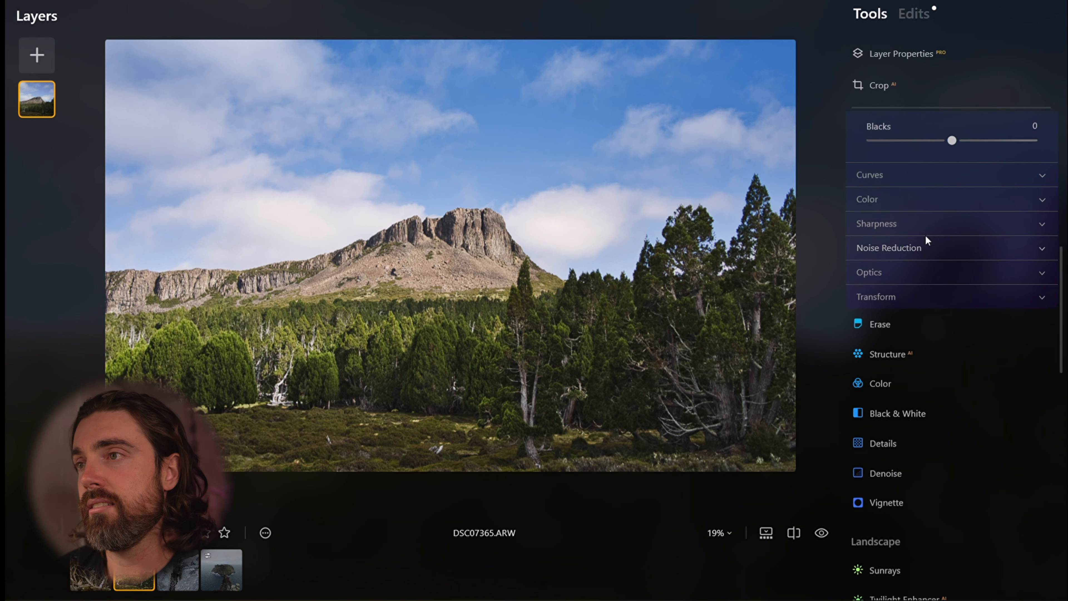
click(924, 196)
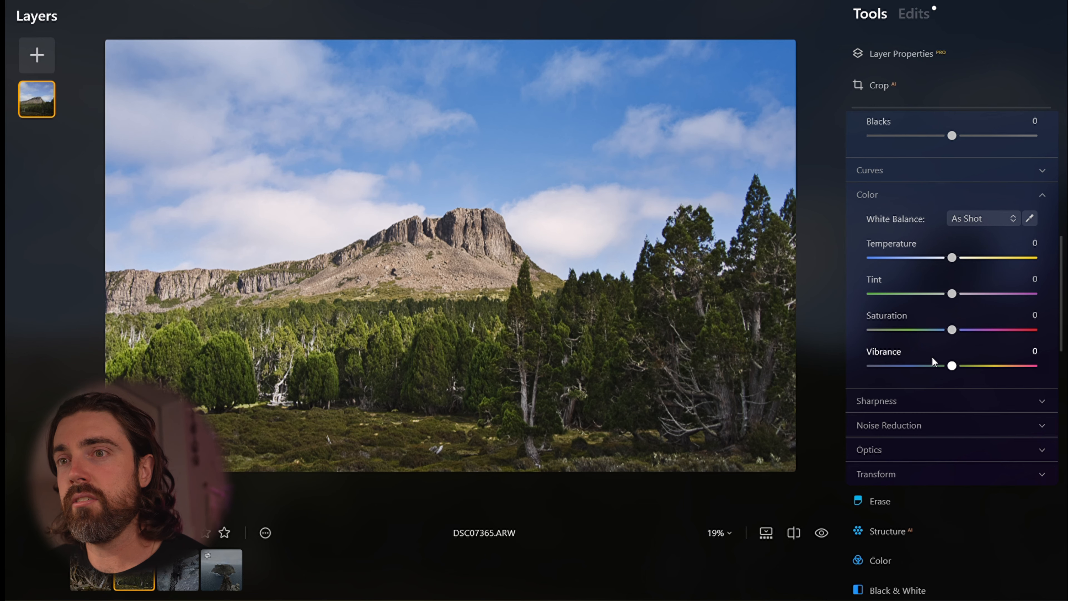
click(576, 248)
click(577, 242)
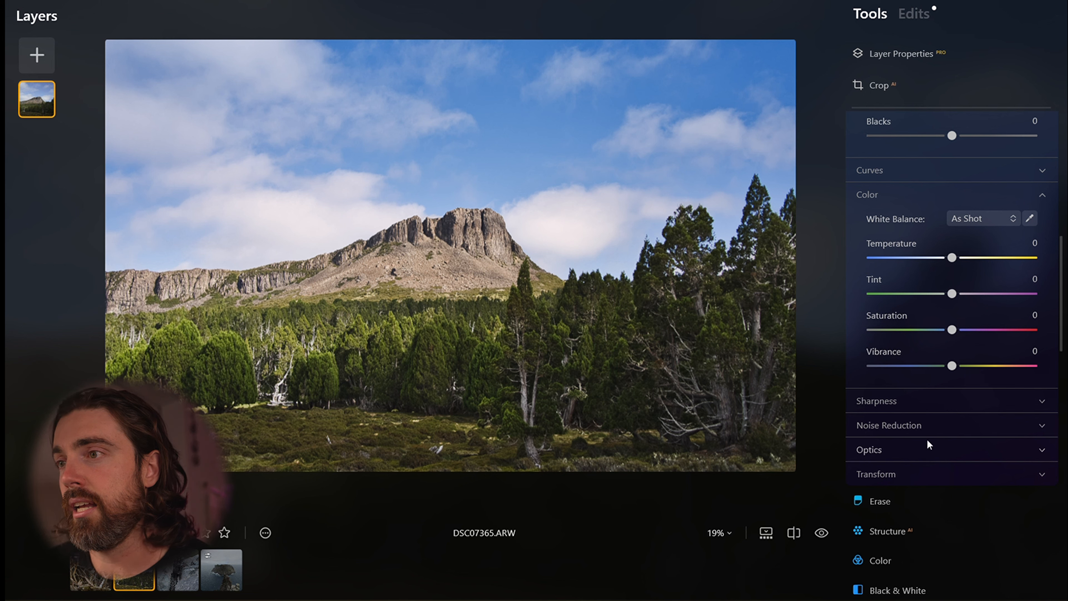
- Open the HSL controls of the Color tool and switch them to Saturation
scroll(927, 439, down, 3)
click(913, 388)
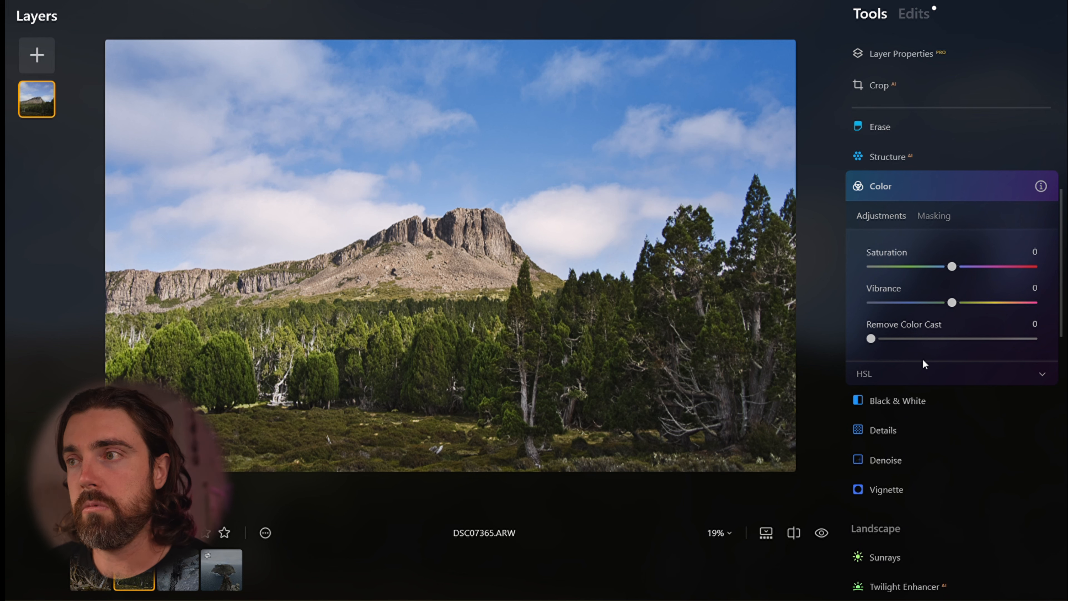
click(915, 378)
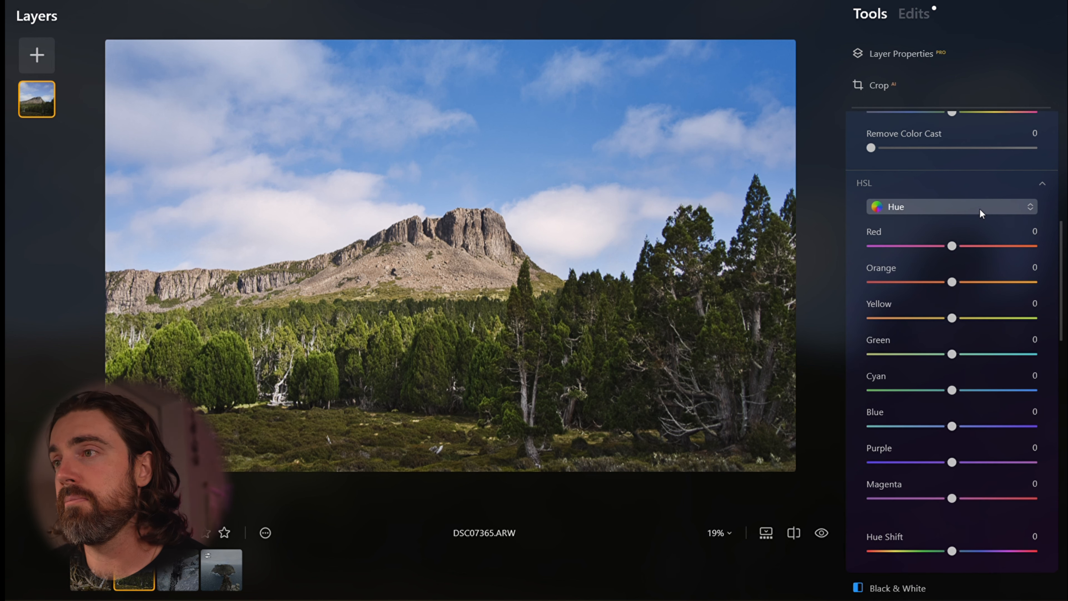
click(932, 253)
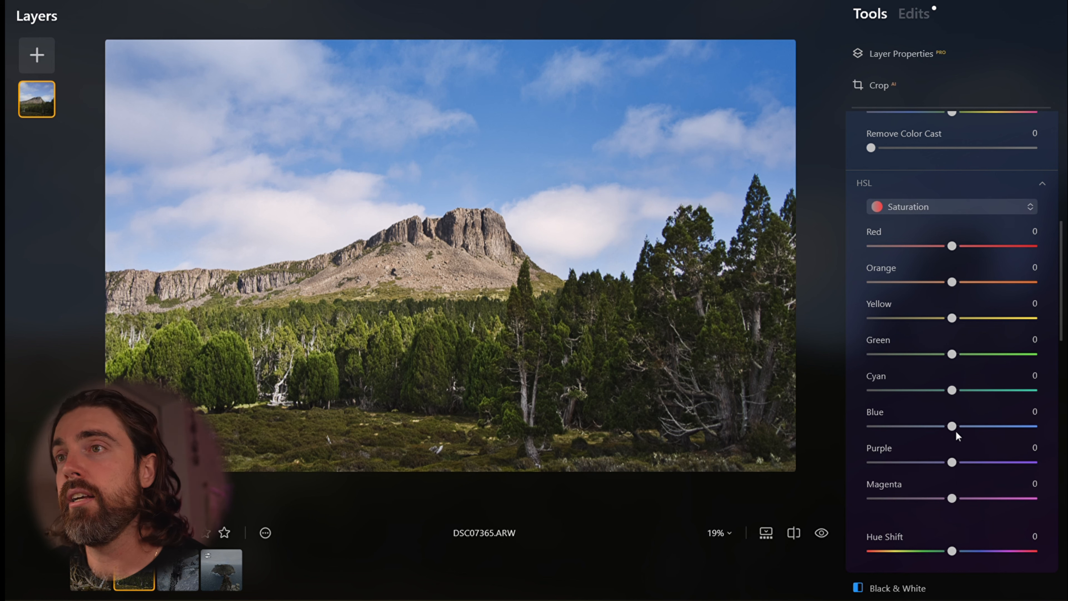
- Try the Blue saturation at -100 and reset it
drag(951, 426, 930, 426)
drag(860, 437, 862, 427)
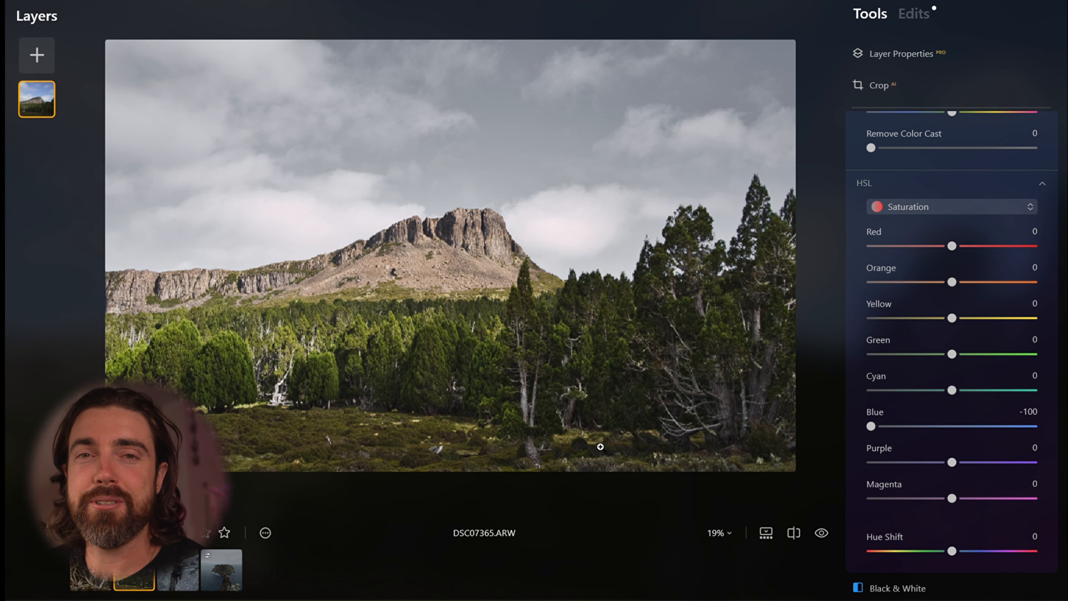
double_click(871, 427)
- Set the HSL Blue saturation to -19 and the Blue luminance to 26
drag(950, 427, 934, 427)
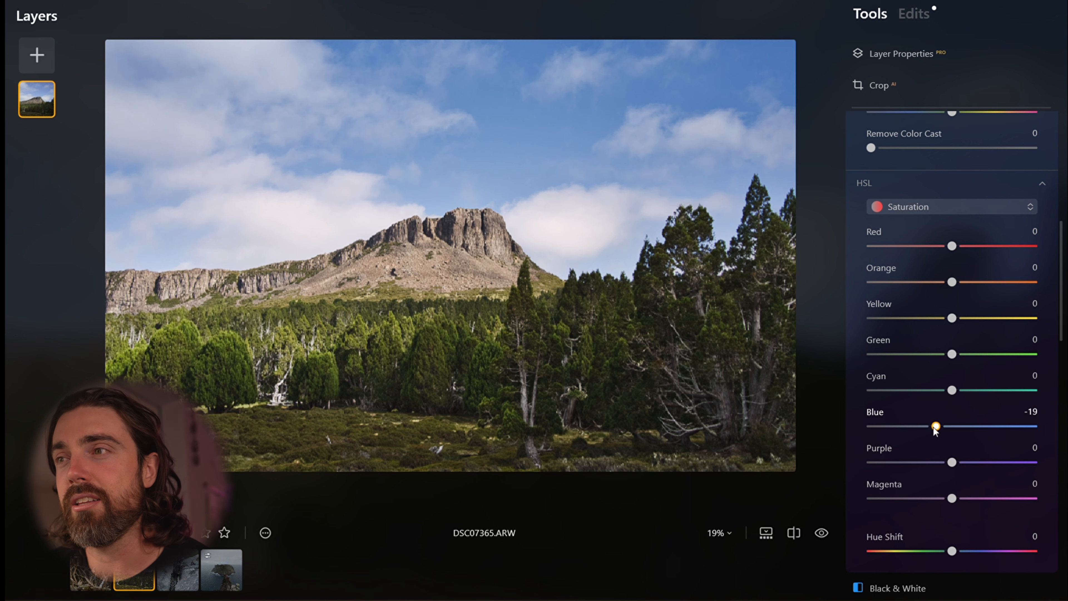
click(938, 203)
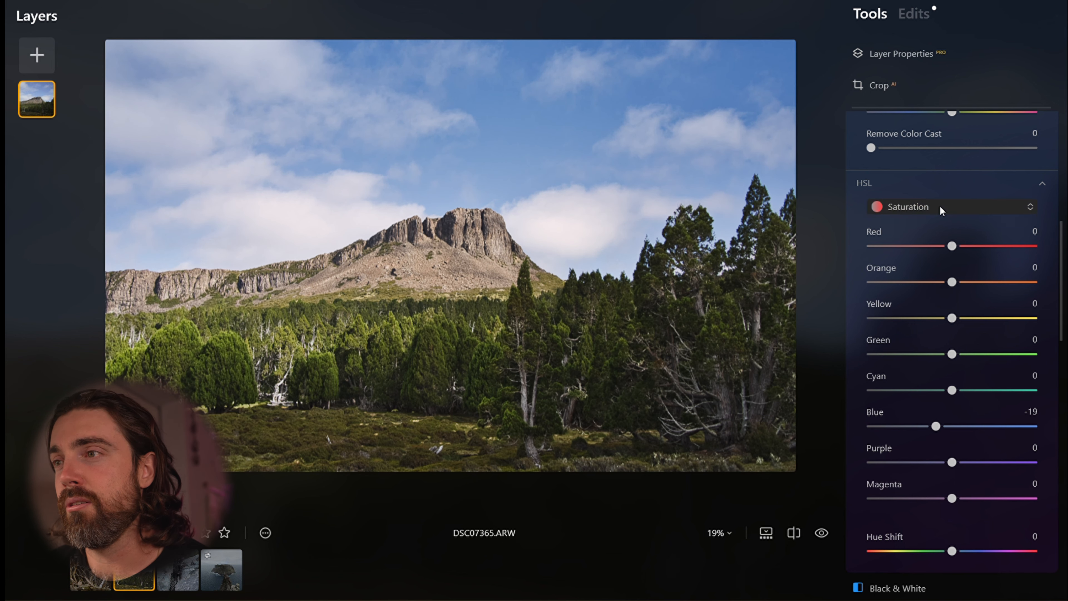
drag(951, 427, 973, 426)
- Reduce the HSL saturation of Green to -10 and of Yellow to -16
click(958, 203)
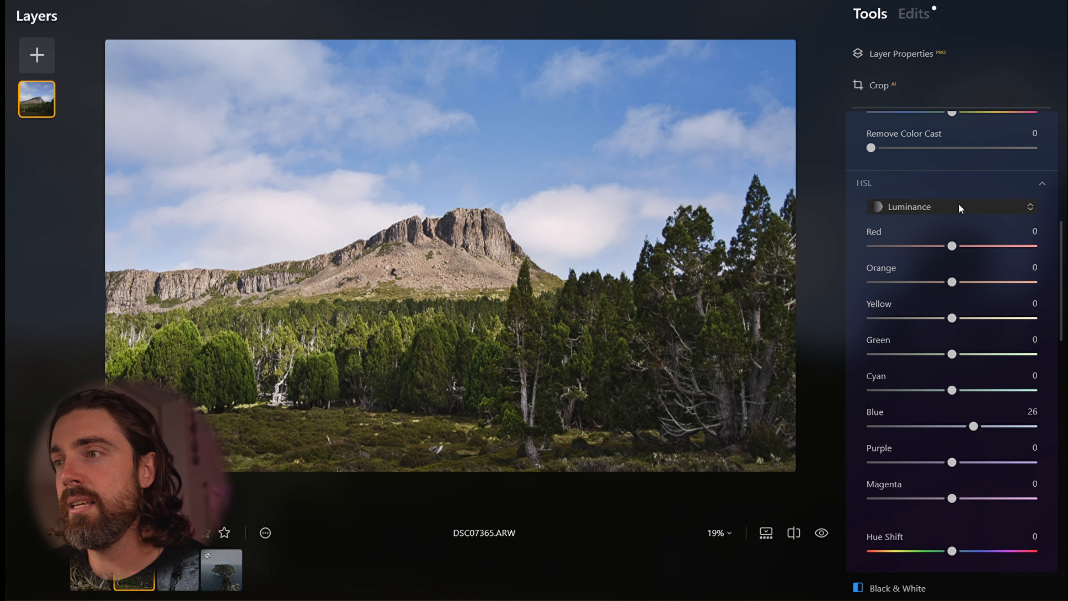
click(951, 263)
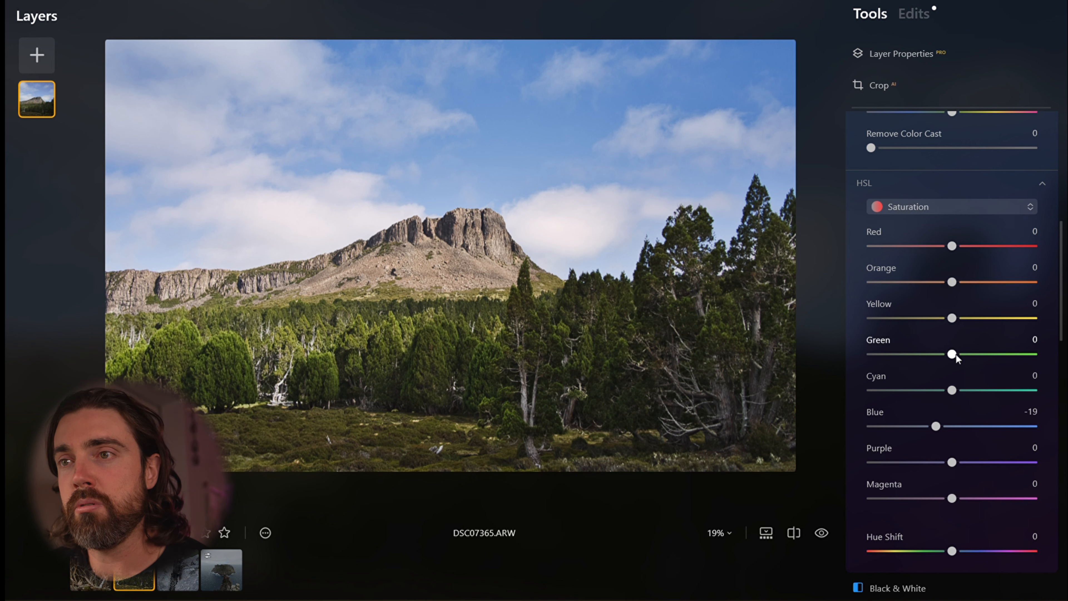
mouse_move(955, 354)
mouse_down()
mouse_move(918, 362)
mouse_move(941, 362)
mouse_up()
drag(958, 324, 944, 356)
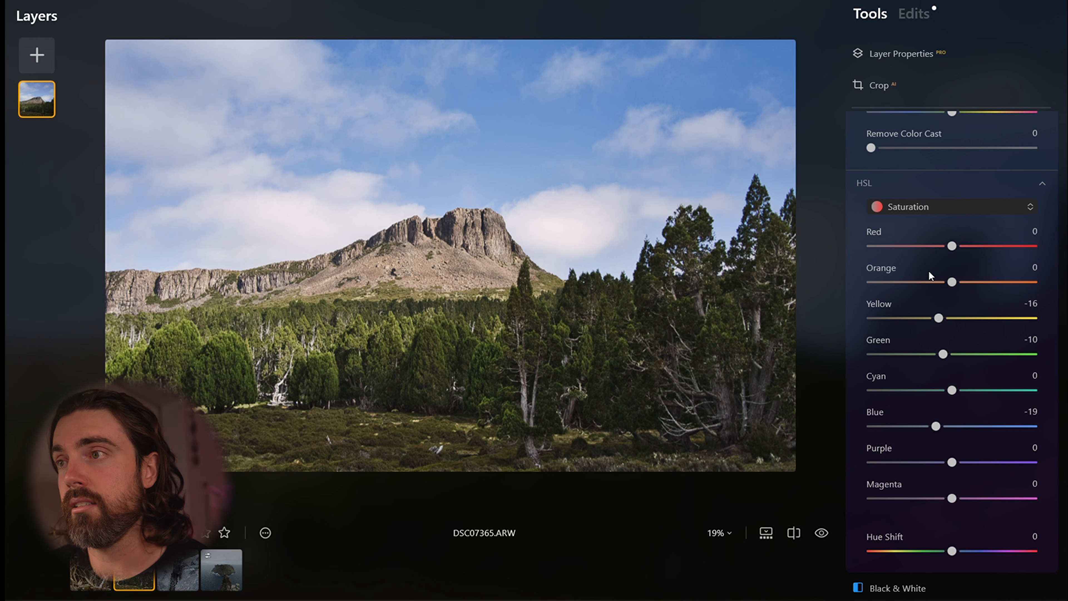
- Set the HSL luminance of Yellow to 18 and of Green to -9, and close the Color tool
key(Down)
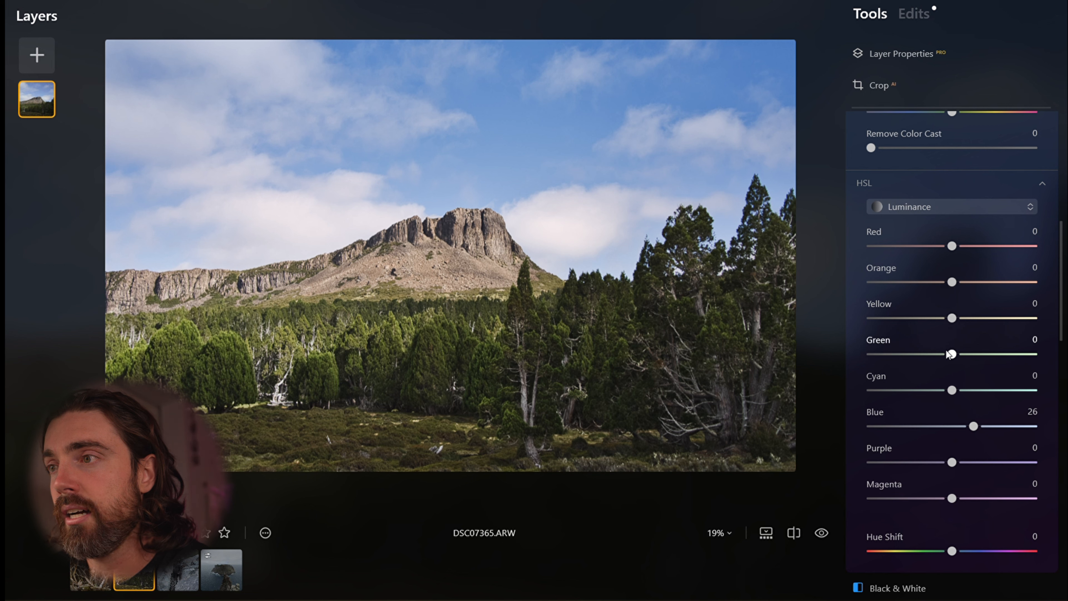
drag(952, 321, 946, 357)
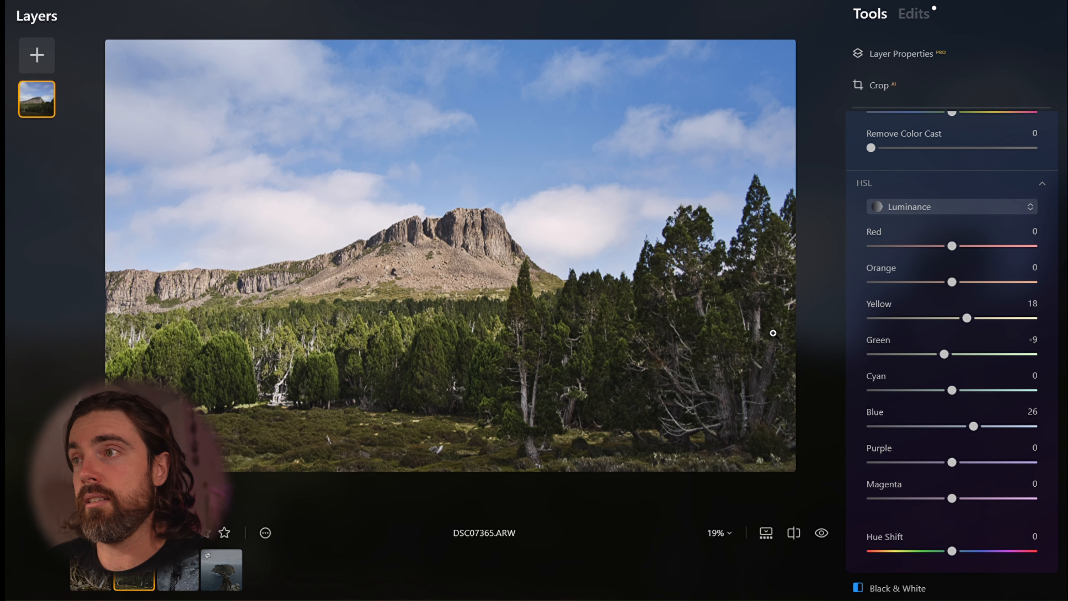
click(917, 183)
scroll(626, 361, up, 3)
scroll(625, 361, down, 3)
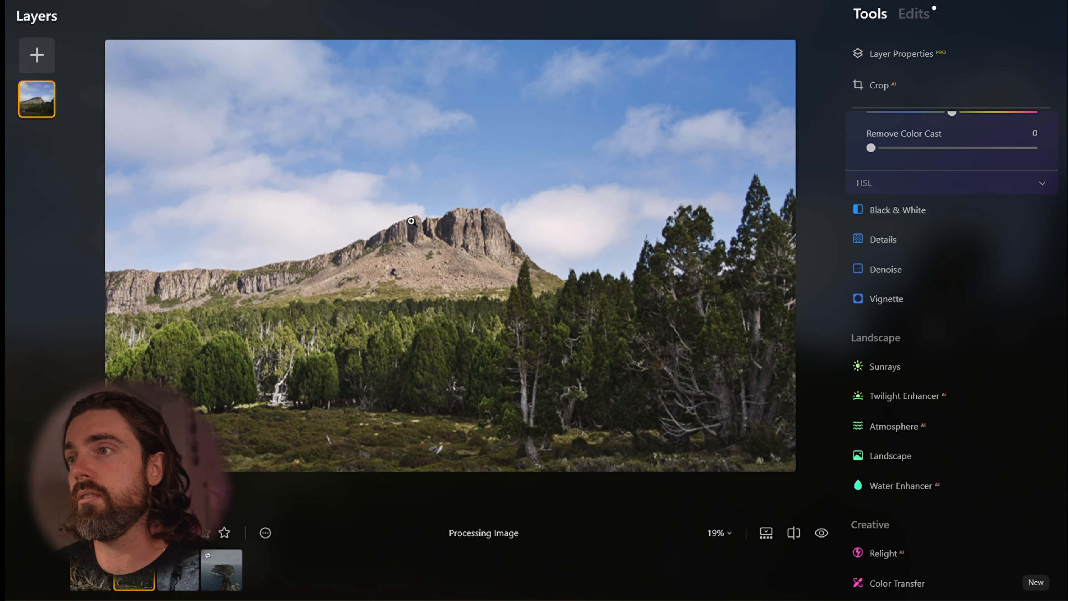
scroll(916, 361, up, 8)
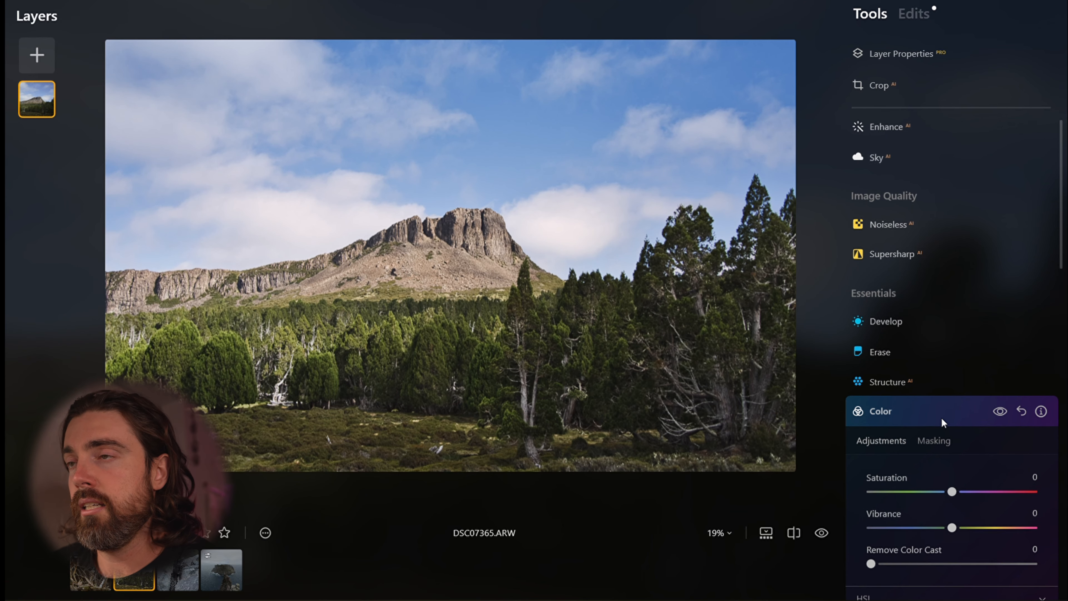
click(944, 416)
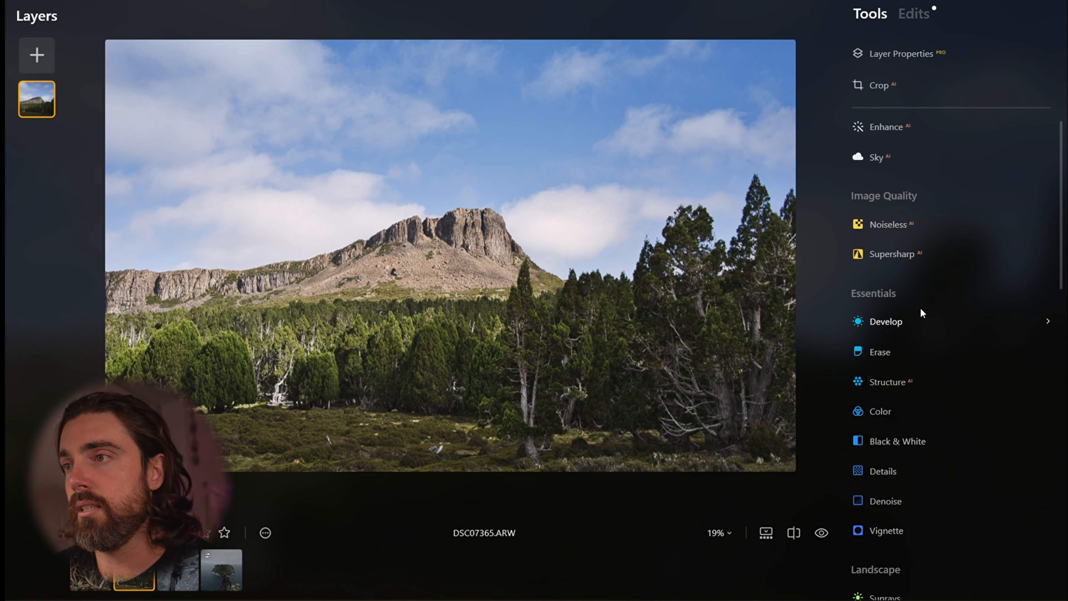
- Restrict a new Twilight Enhancer adjustment to the sky with an AI mask and set its Amount to 70
scroll(925, 321, down, 5)
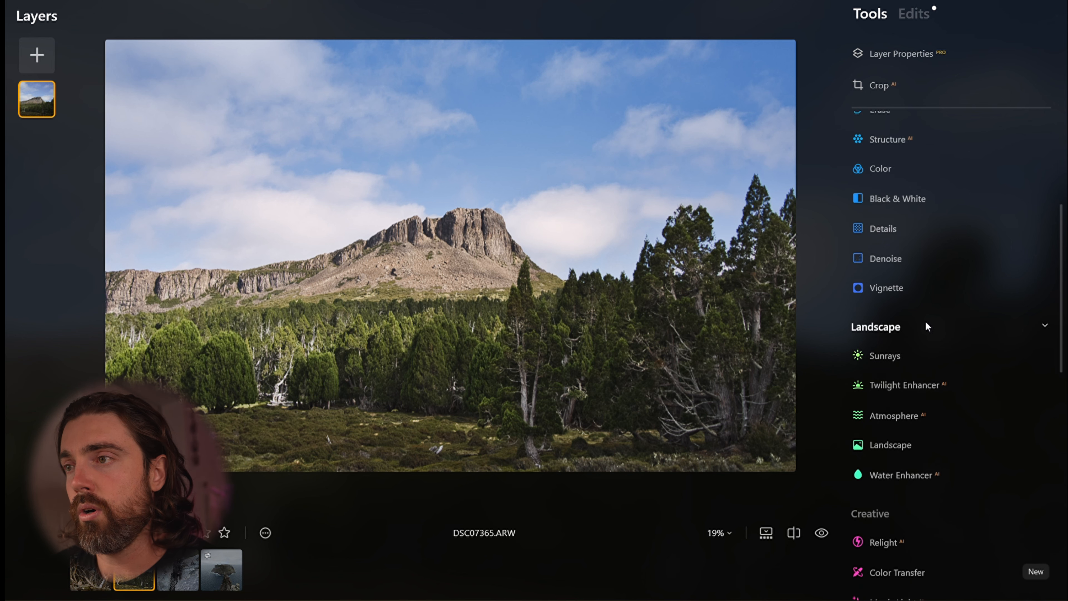
click(931, 378)
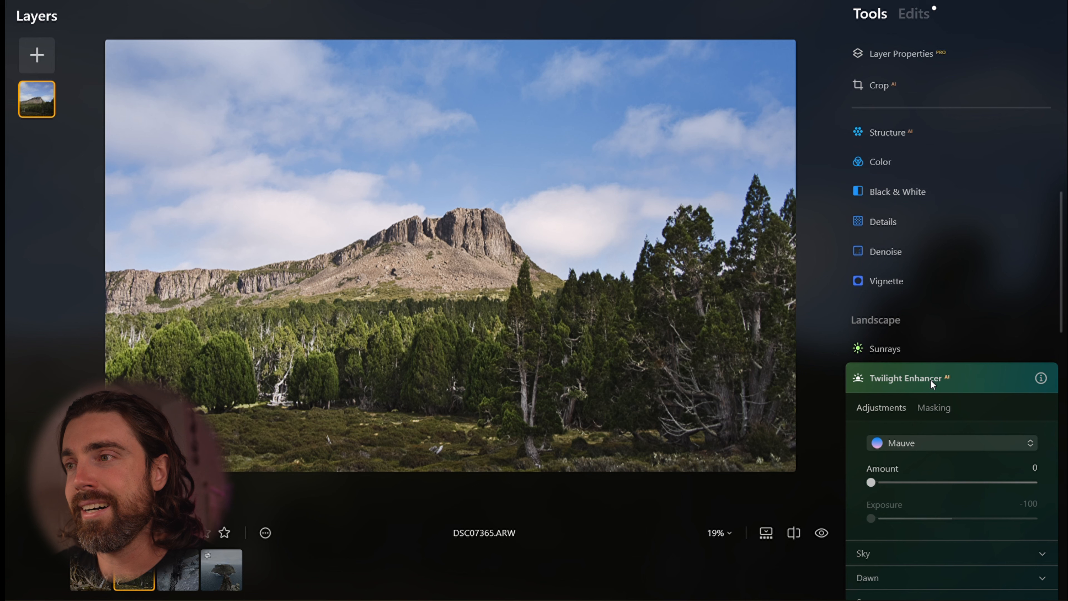
click(934, 317)
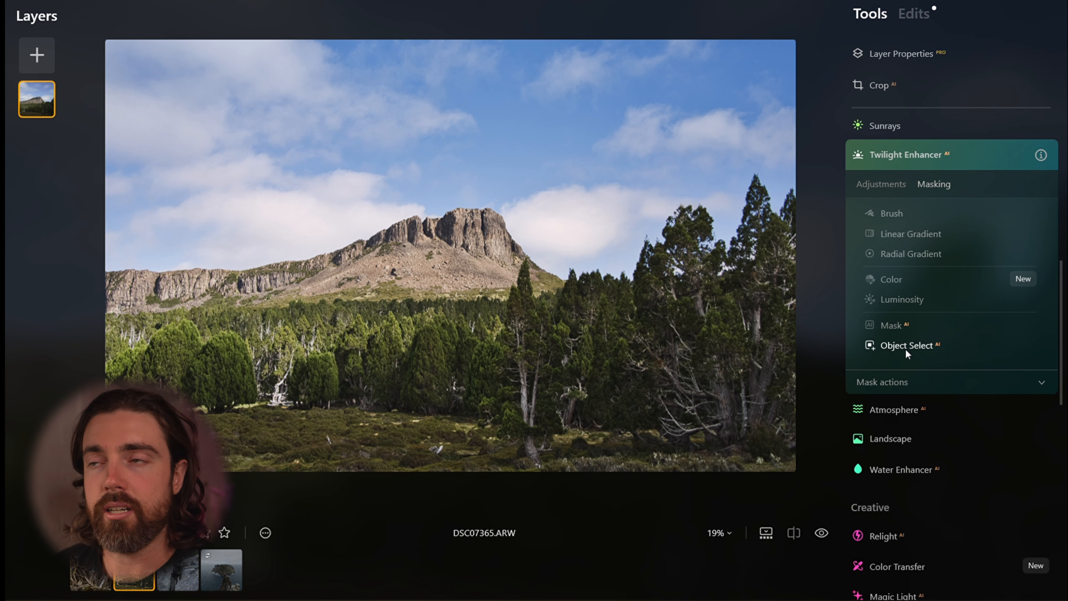
click(900, 329)
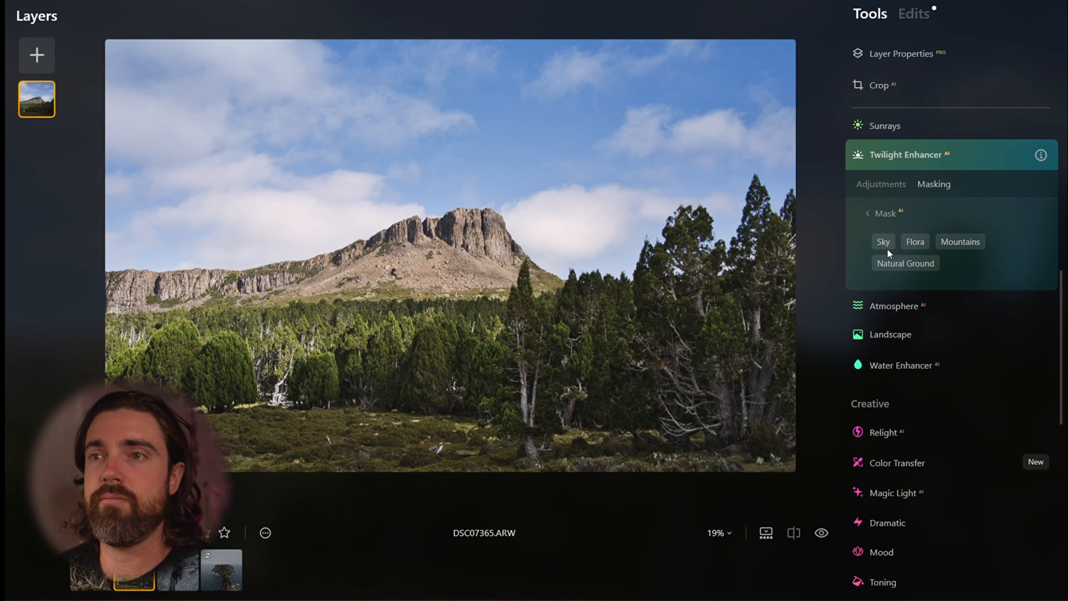
click(884, 242)
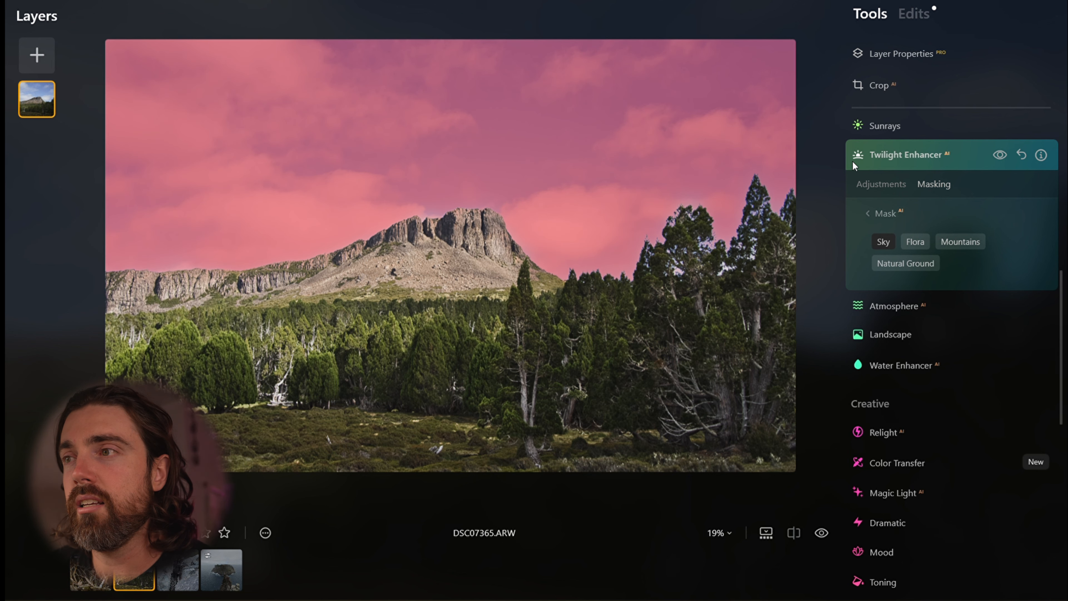
click(865, 187)
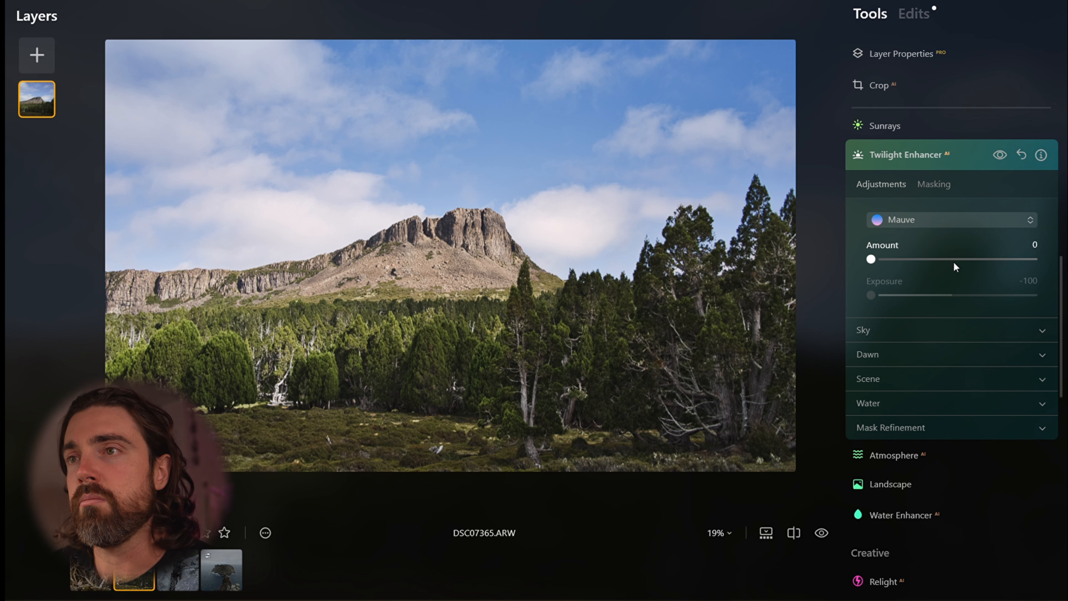
drag(903, 259, 981, 261)
- Try the Blush, Golden, Blue and Emerald twilight presets with varying Exposure and Amount, and return to Mauve
click(959, 219)
click(914, 266)
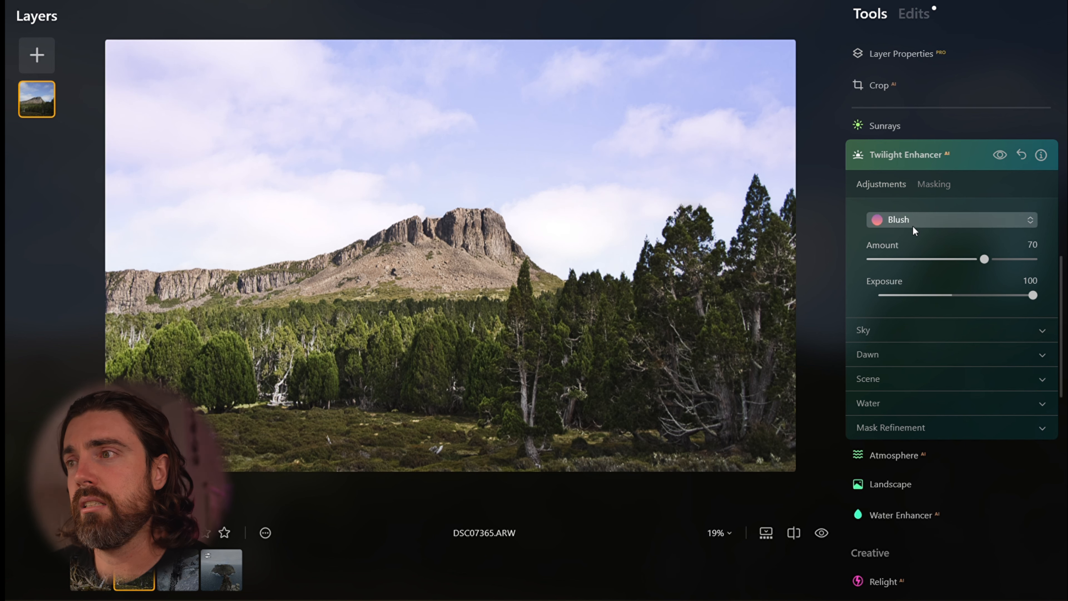
drag(1032, 294, 868, 296)
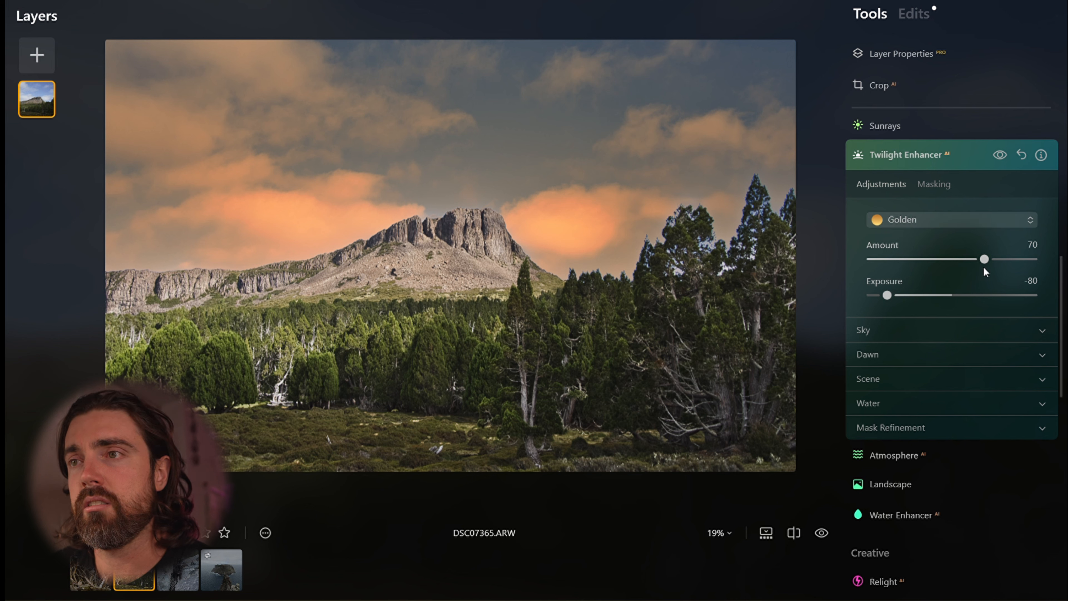
drag(941, 260, 914, 268)
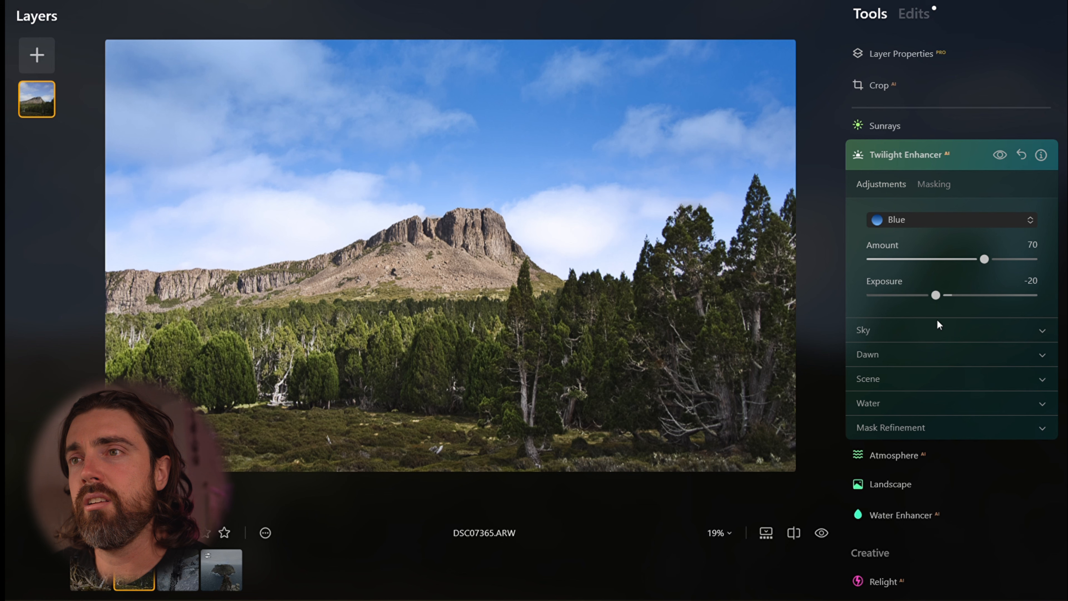
key(ctrl+z)
drag(985, 258, 945, 230)
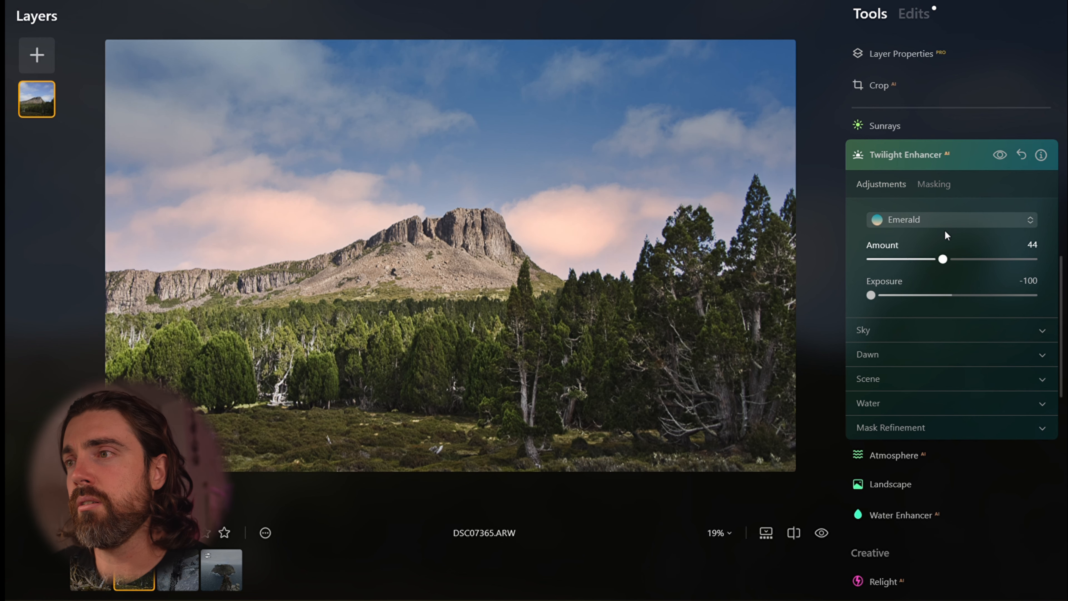
key(ctrl+z)
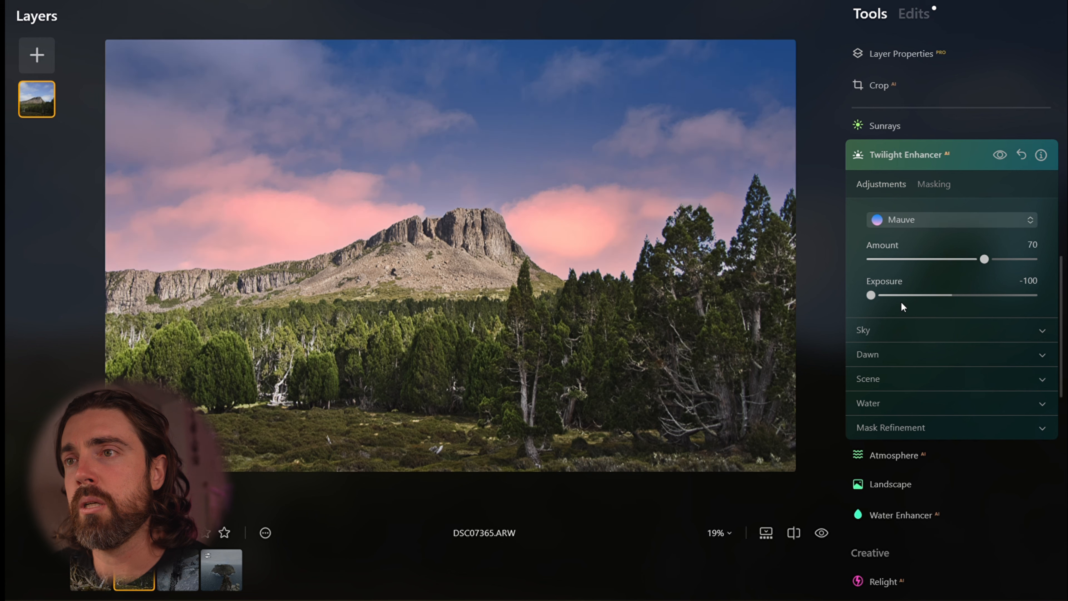
- Soften the Mauve twilight effect on the sky with Exposure at -43 and Amount at 47
drag(872, 295, 918, 295)
drag(983, 260, 947, 266)
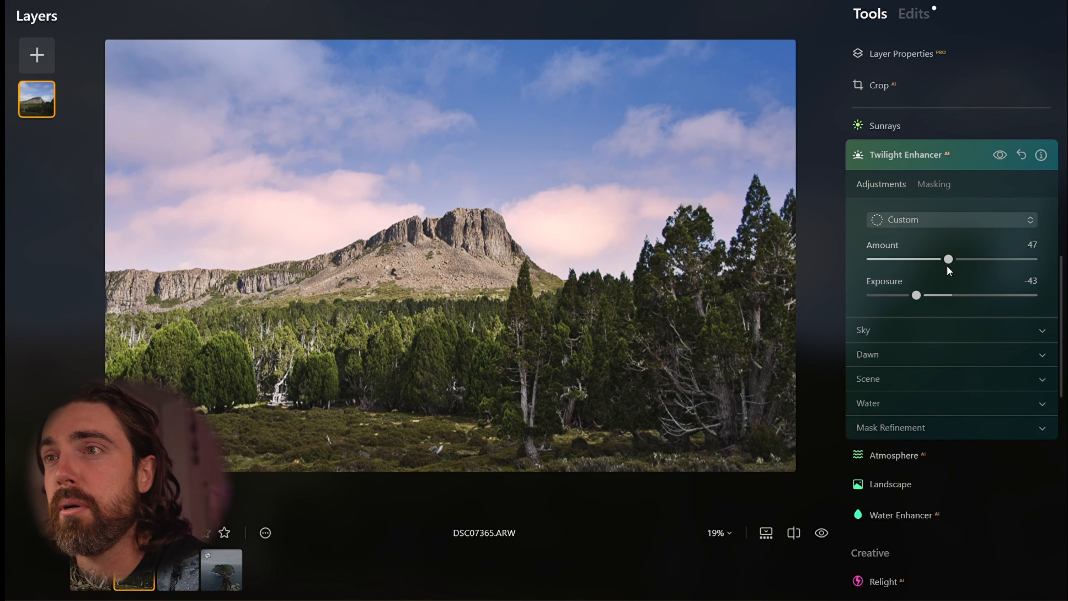
- Close the Twilight Enhancer and darken the photo's edges with a new Vignette adjustment at Amount -40
drag(999, 155, 998, 156)
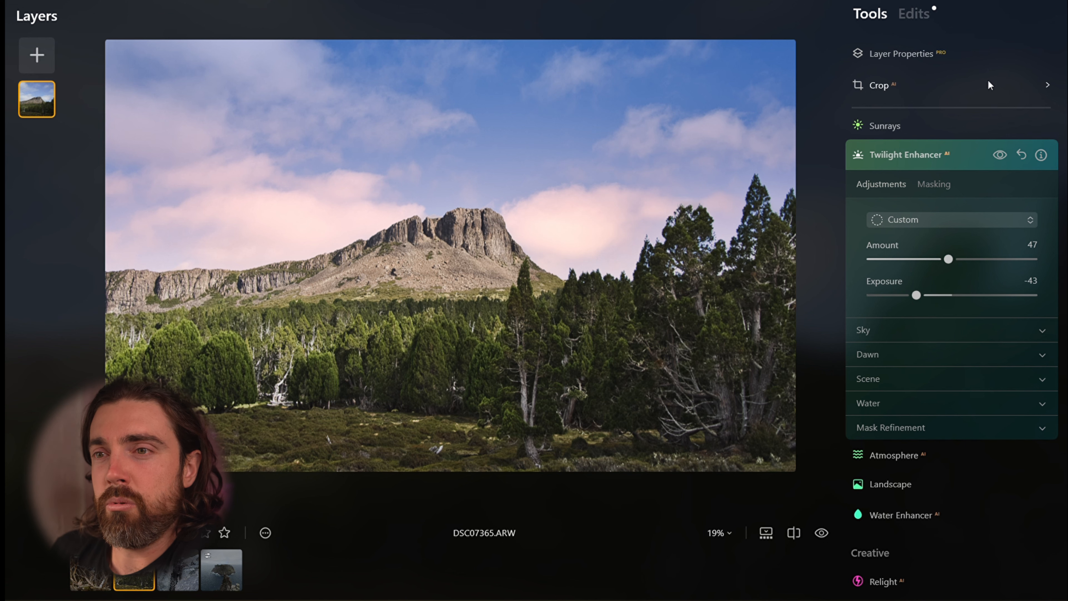
click(951, 156)
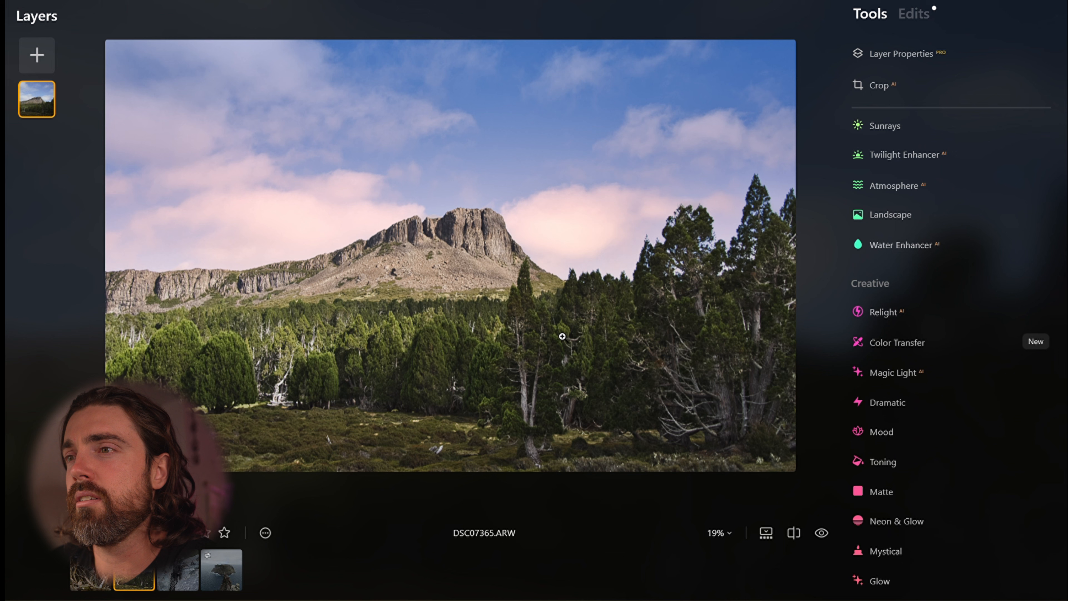
scroll(935, 289, up, 10)
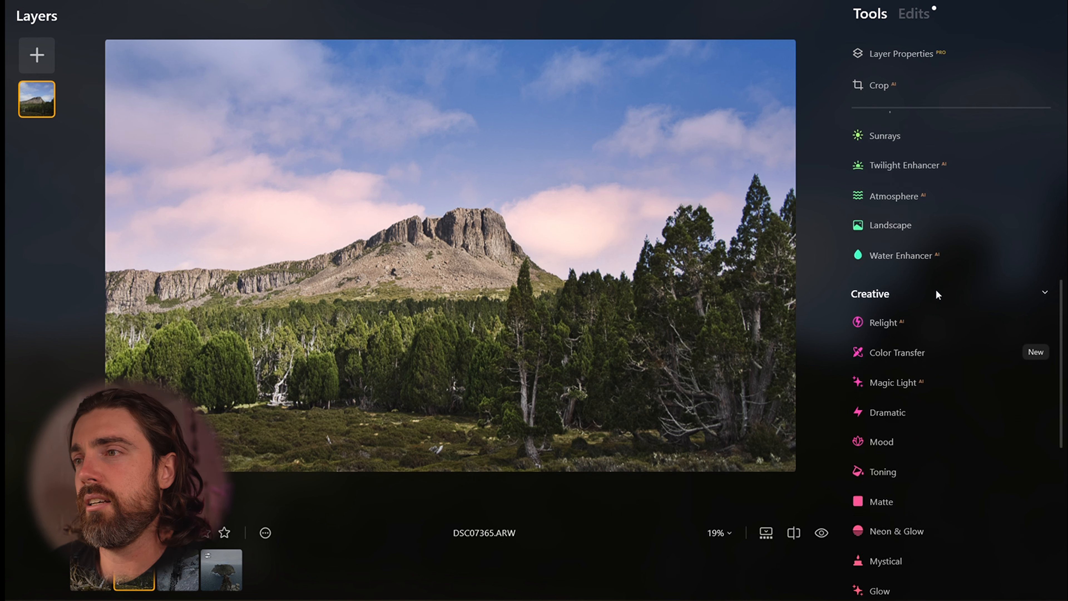
scroll(918, 355, down, 6)
scroll(914, 229, up, 2)
click(905, 229)
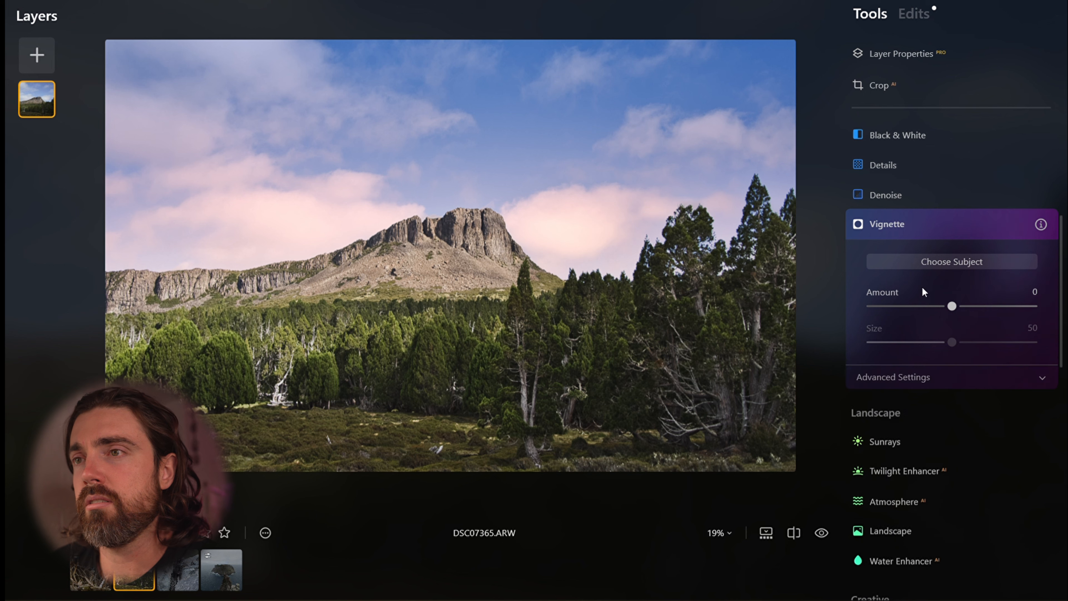
drag(950, 306, 920, 314)
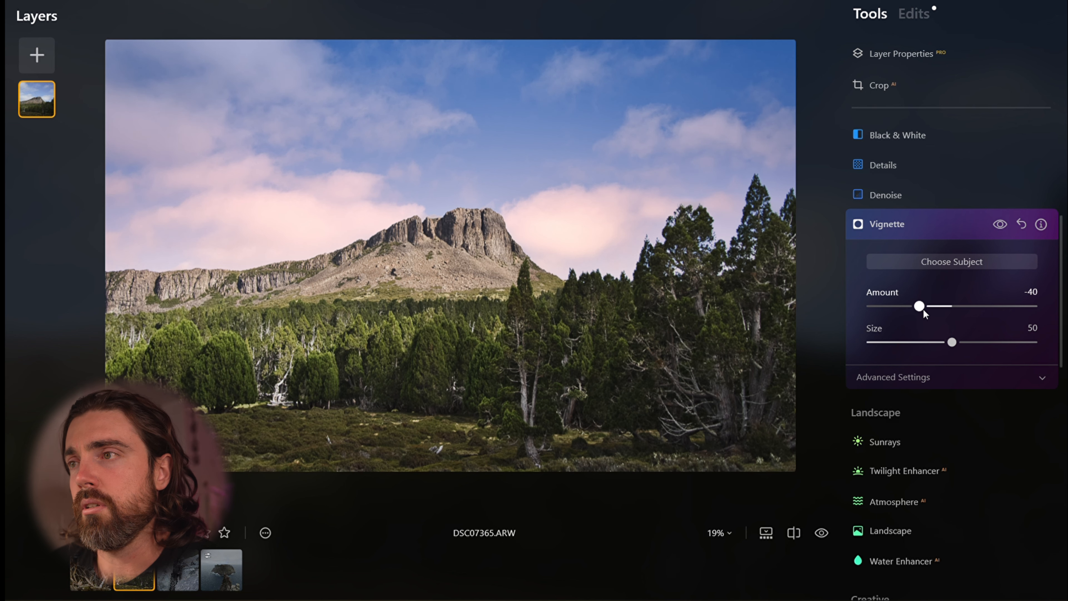
click(925, 224)
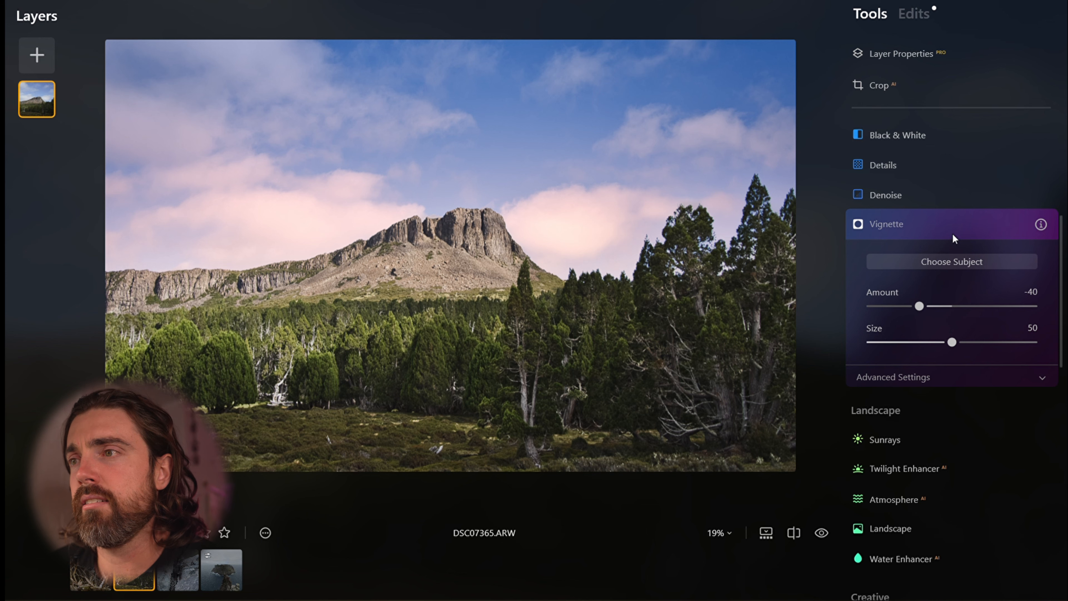
- Start a new Develop adjustment with Exposure at 0.33 and Highlights at -12
scroll(928, 254, up, 7)
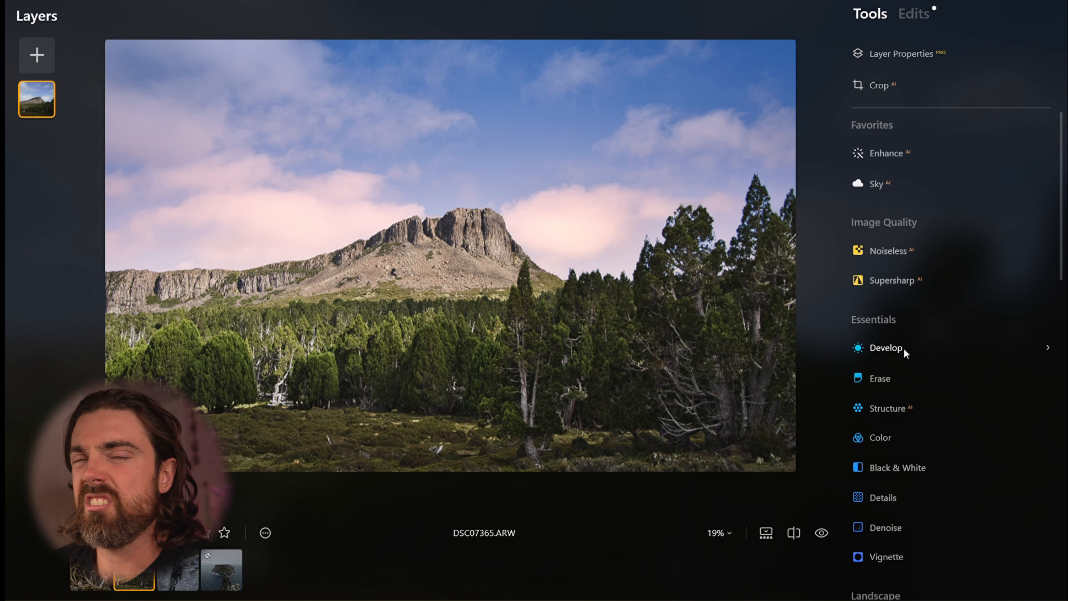
click(904, 348)
scroll(906, 342, down, 3)
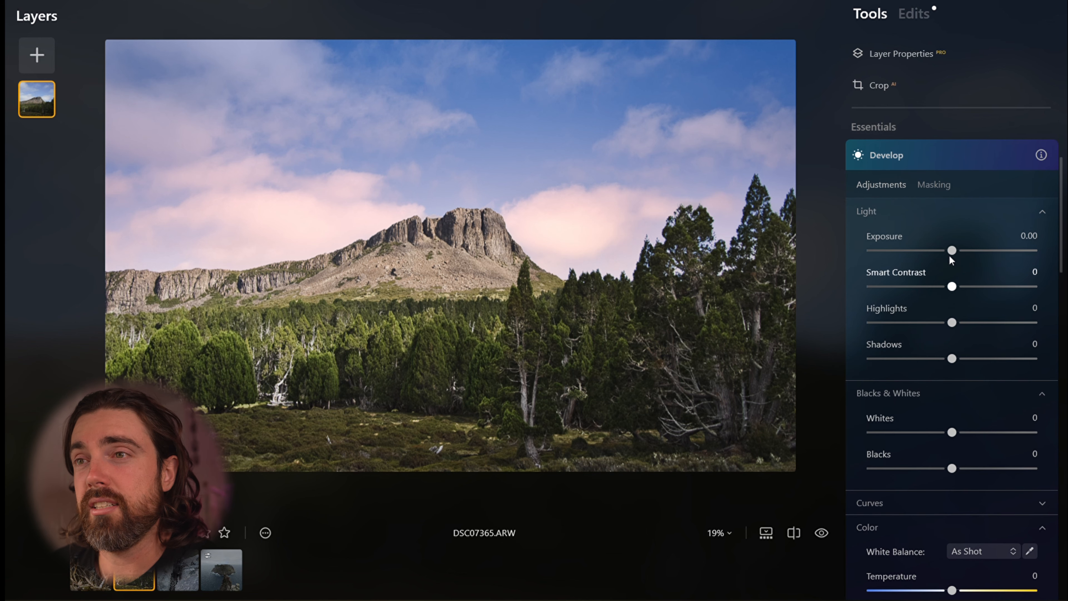
drag(951, 250, 956, 252)
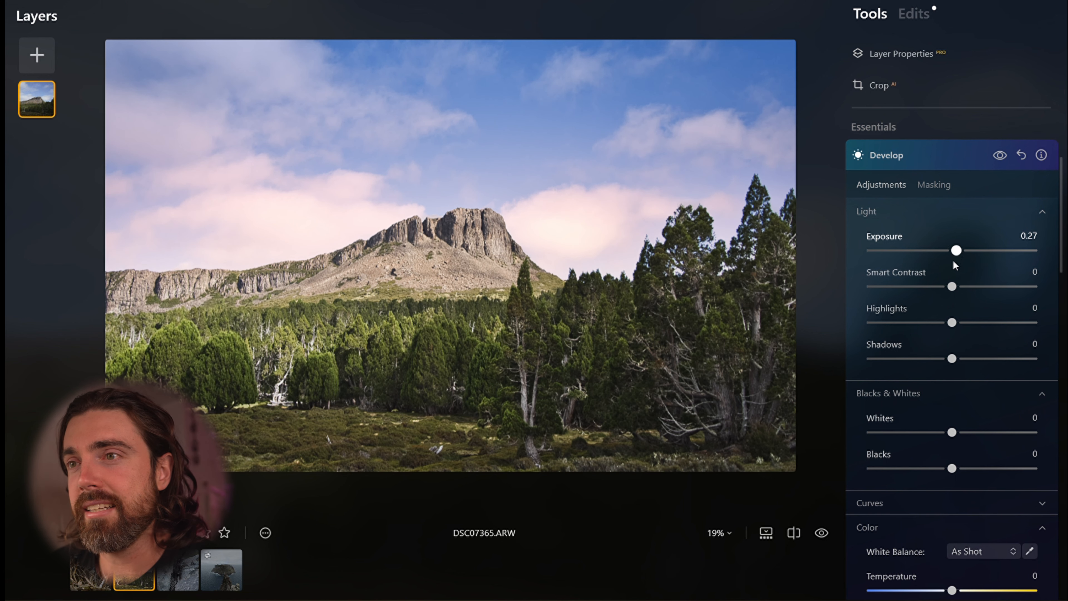
mouse_move(952, 323)
mouse_down()
mouse_move(930, 329)
mouse_move(939, 332)
mouse_up()
drag(957, 252, 957, 252)
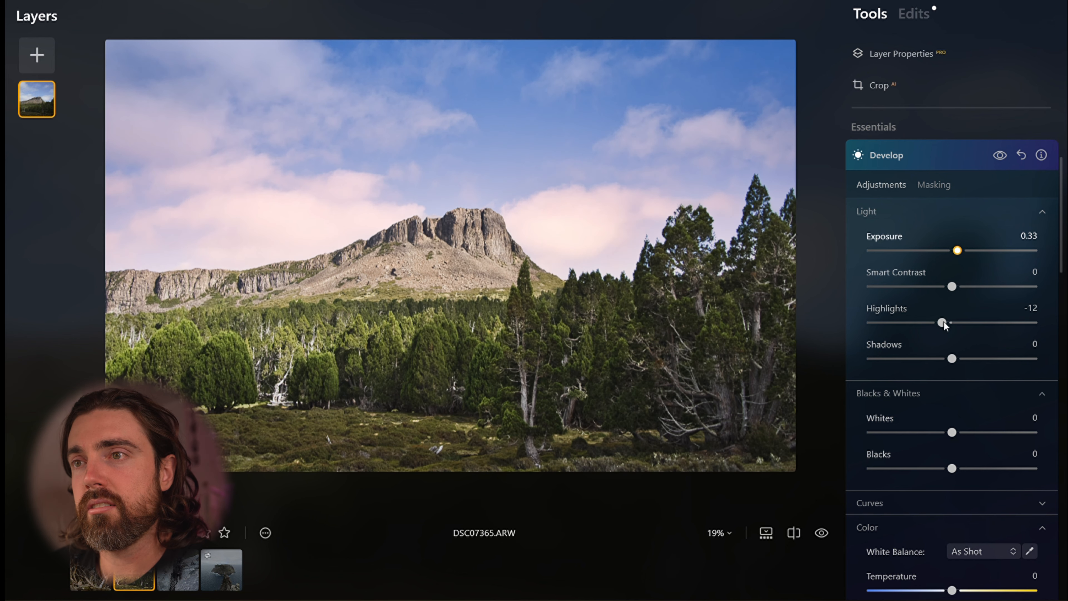
- Raise the Develop Shadows to 28 and reset the Exposure to 0.00
drag(952, 359, 960, 364)
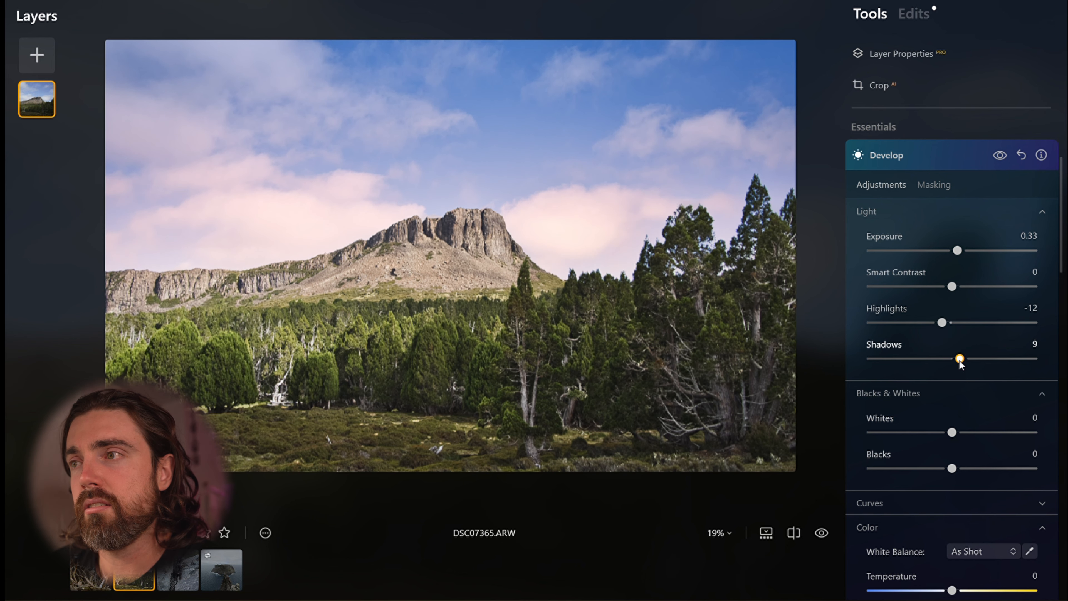
double_click(959, 252)
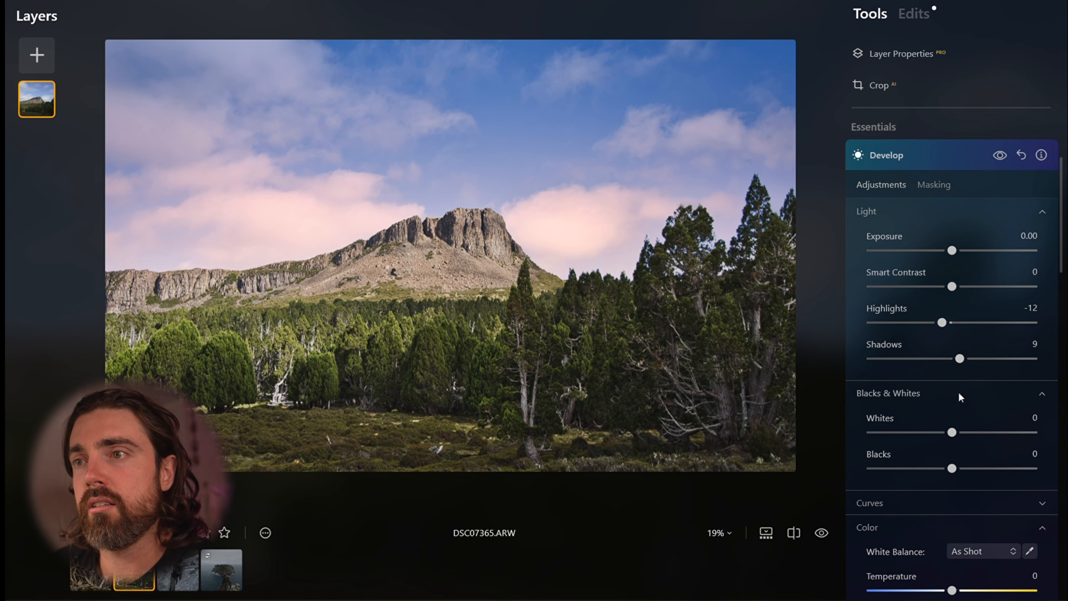
drag(960, 358, 975, 359)
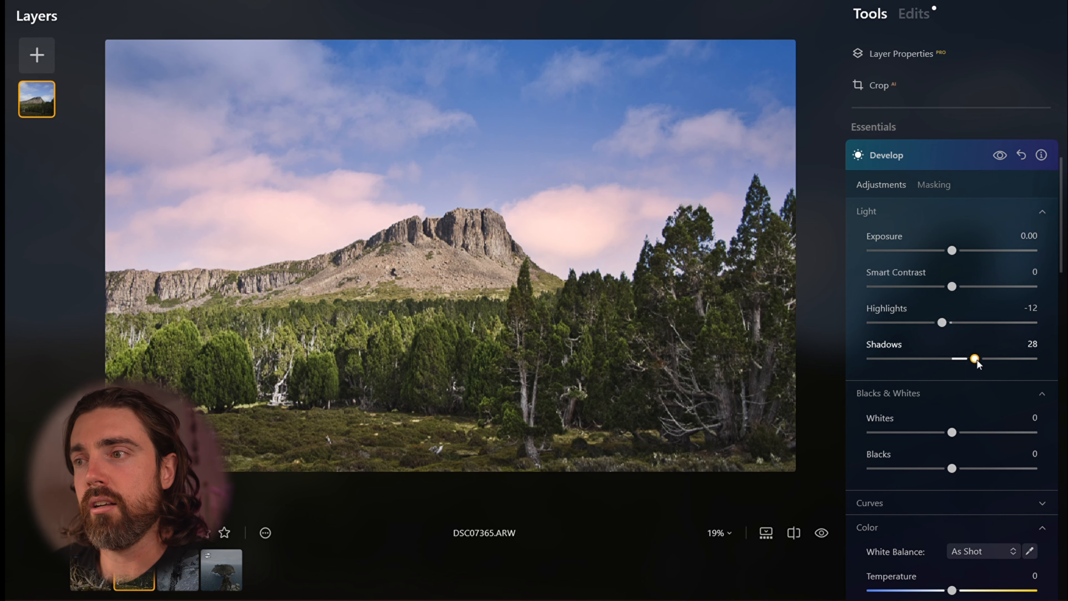
- Compare the edited photo with its original, and inspect the mountain cliff, rocky slope and trees at 100%
click(818, 535)
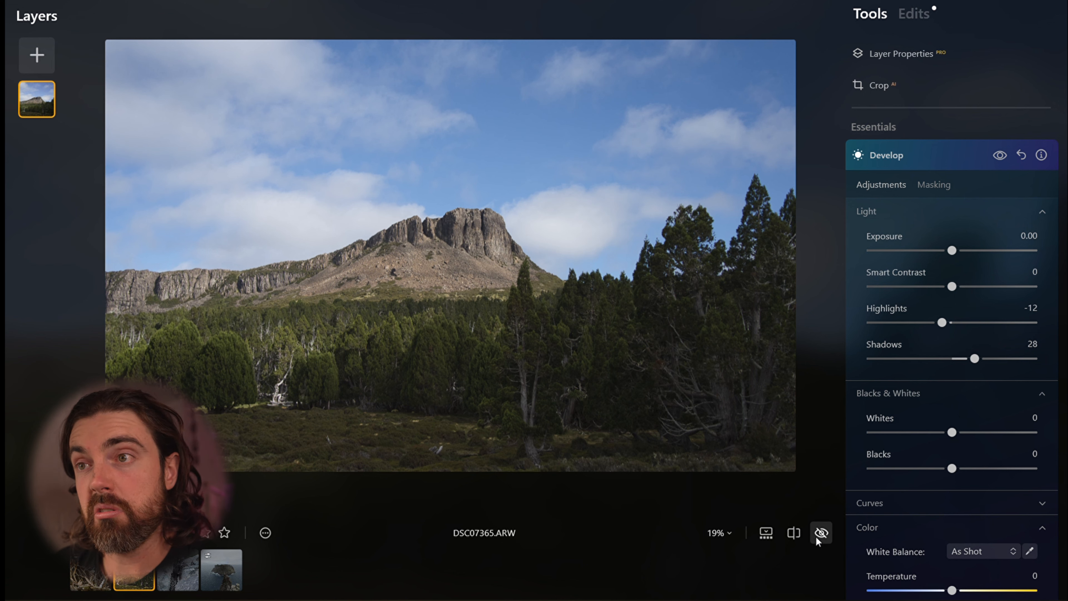
click(816, 538)
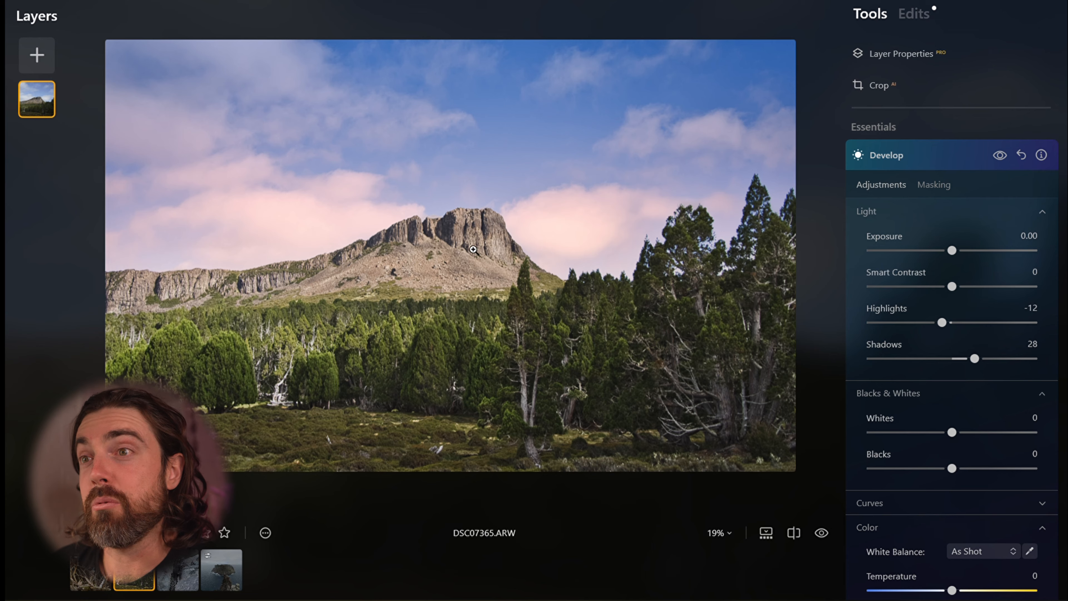
click(458, 231)
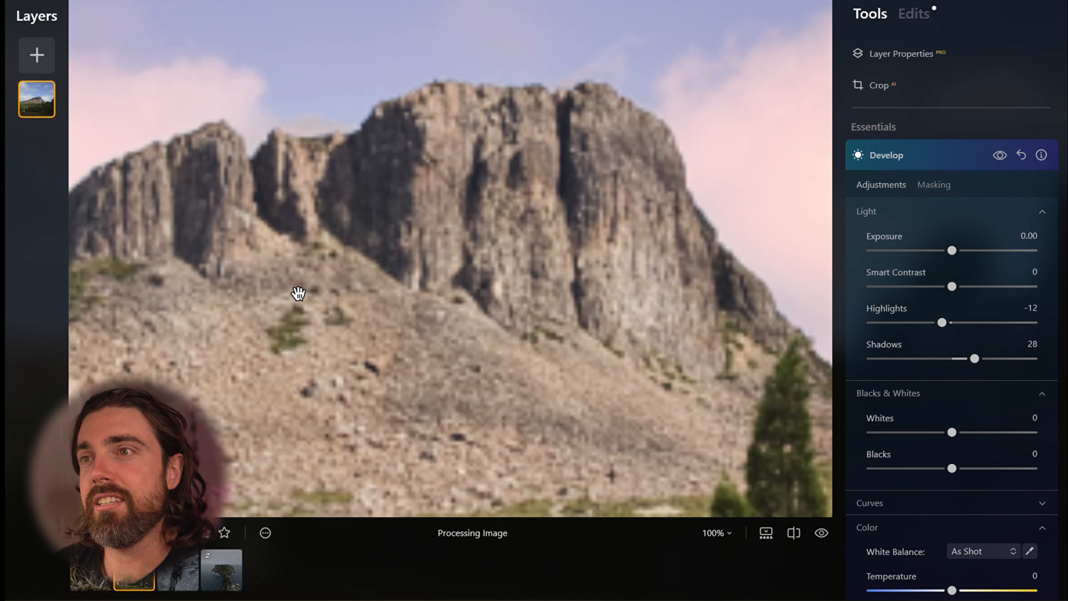
drag(341, 407, 656, 160)
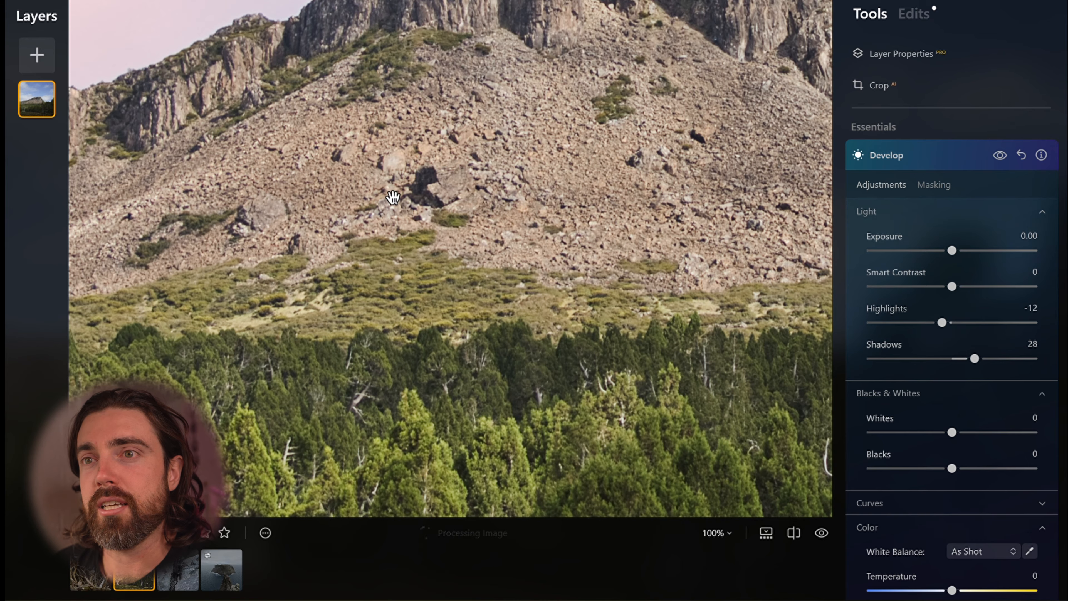
click(327, 220)
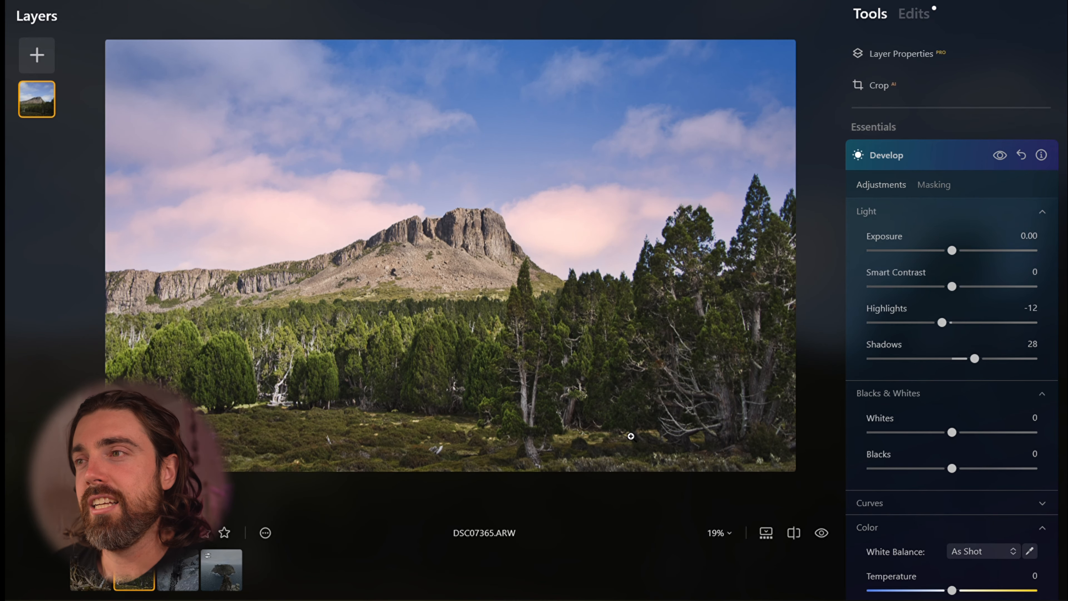